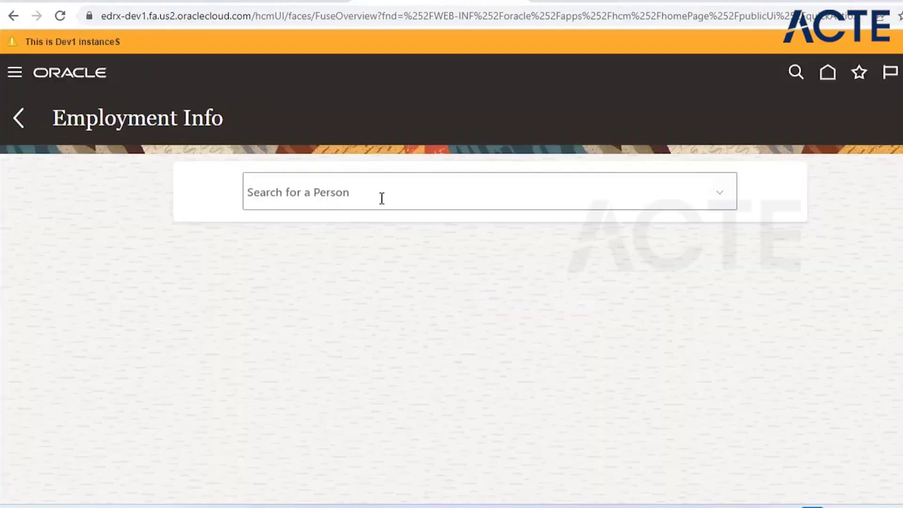
Step: Click into the Search for a Person box on the Employment Info page
left_click(381, 197)
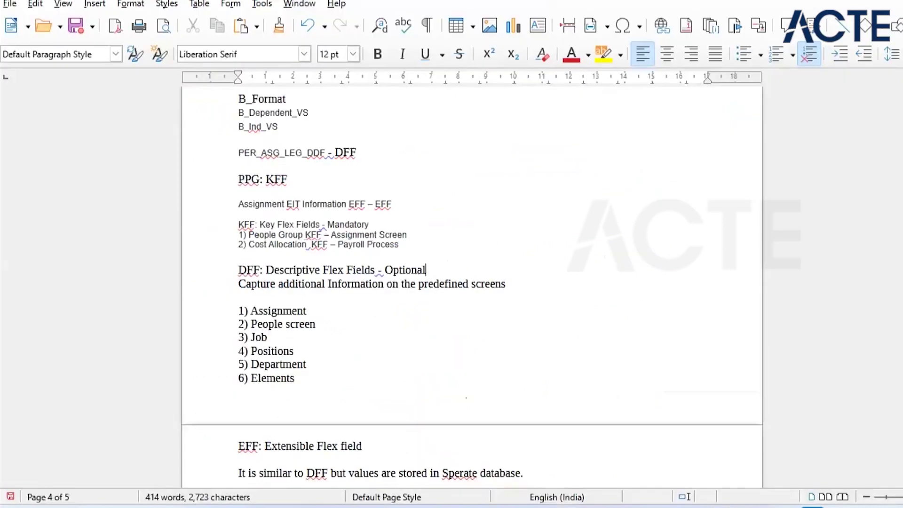
Step: Copy the job name 'ABB Manager a' from Oracle and paste it after 'Job Name:' in the notes
left_click_drag(312, 311, 282, 311)
left_click(317, 335)
left_click(292, 341)
key("alt+Tab")
left_click_drag(207, 365, 279, 366)
key("ctrl+c")
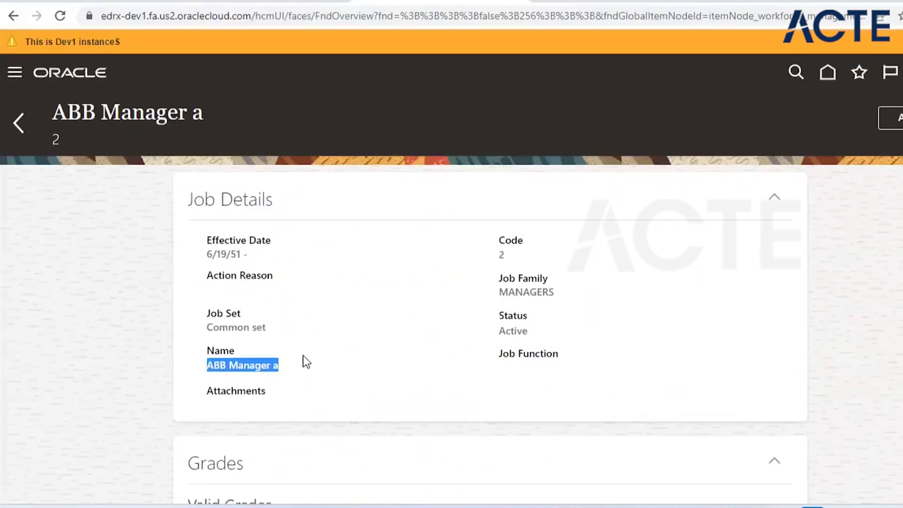
key("alt+Tab")
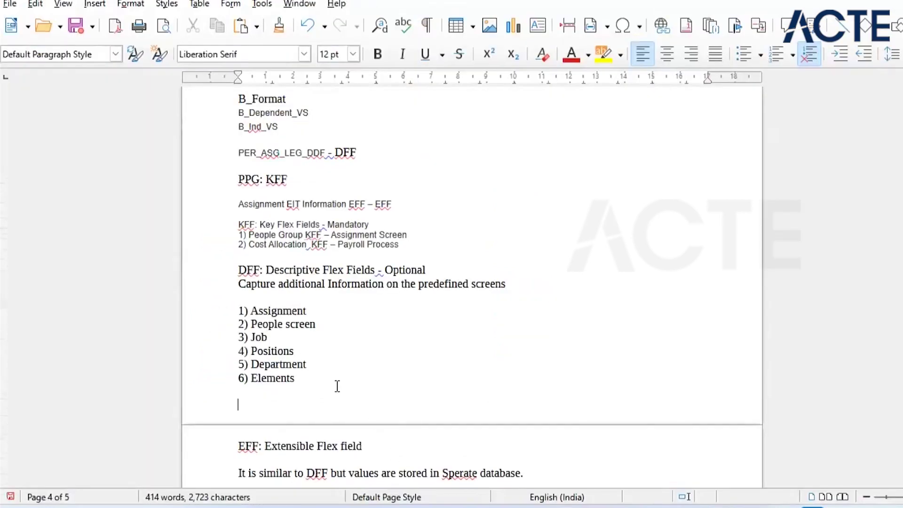
type("Job Name:")
key("ctrl+v")
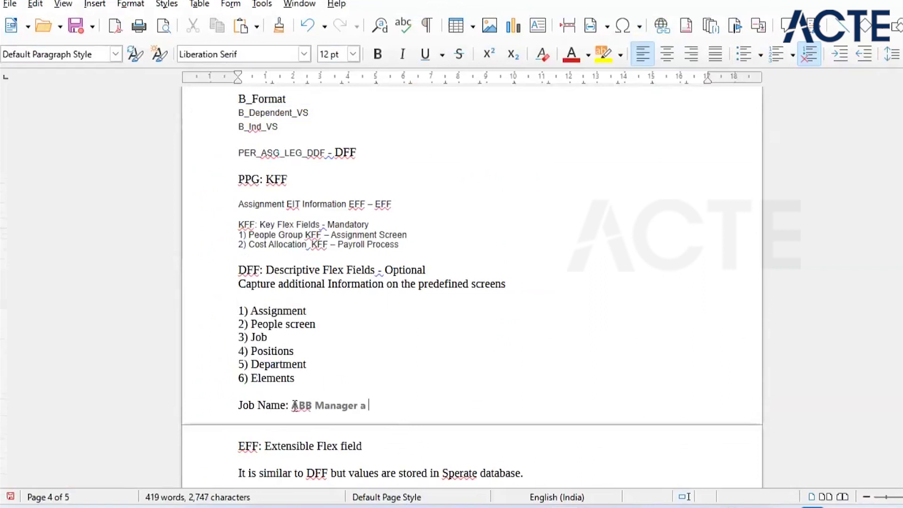
Step: Append '- PER_JOBS_DFF' to the '3) Job' line and return to Manage Descriptive Flexfields
left_click(285, 389)
left_click(291, 338)
type("- PER_JOB")
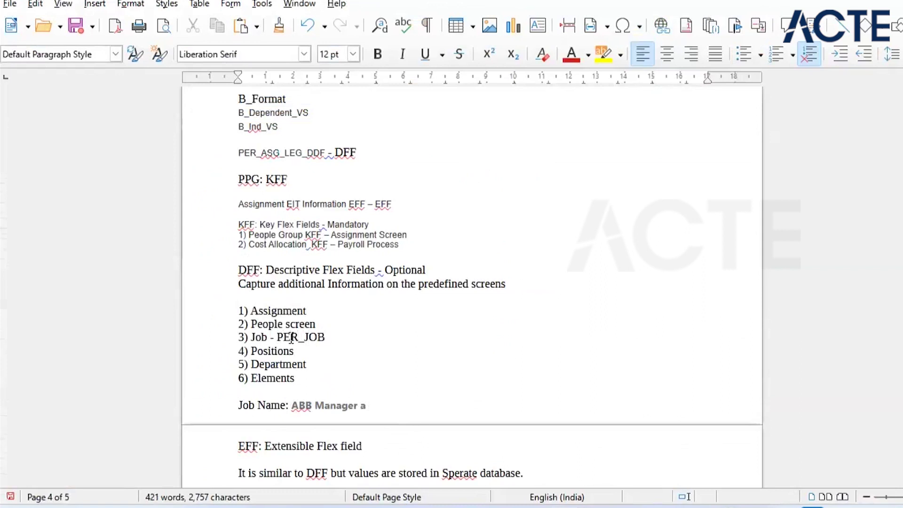
type("S_DFF")
left_click_drag(359, 337, 277, 337)
key("alt+Tab")
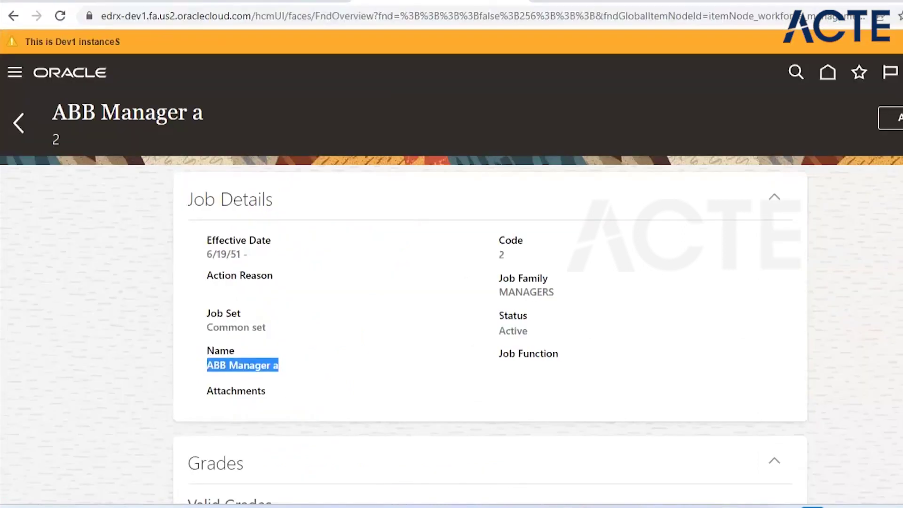
key("ctrl+Tab")
Step: Search descriptive flexfields by the name 'Job'
left_click(125, 167)
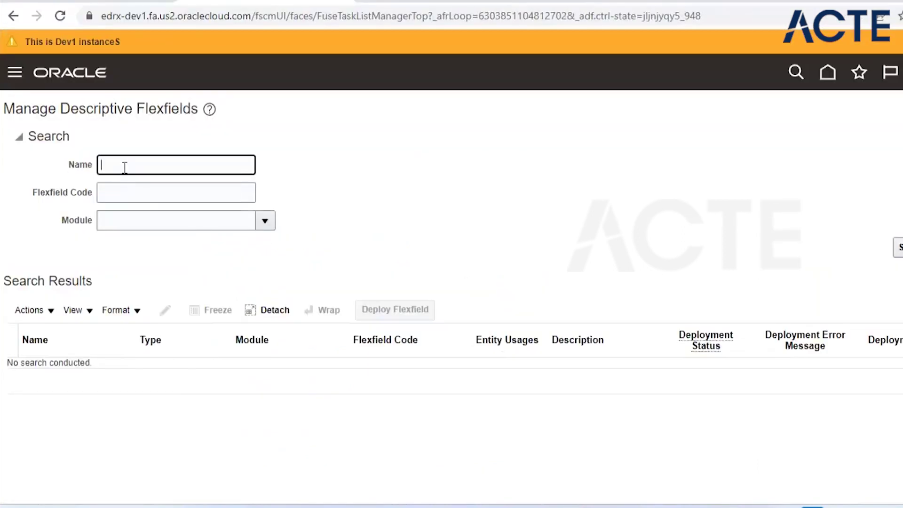
type("Job")
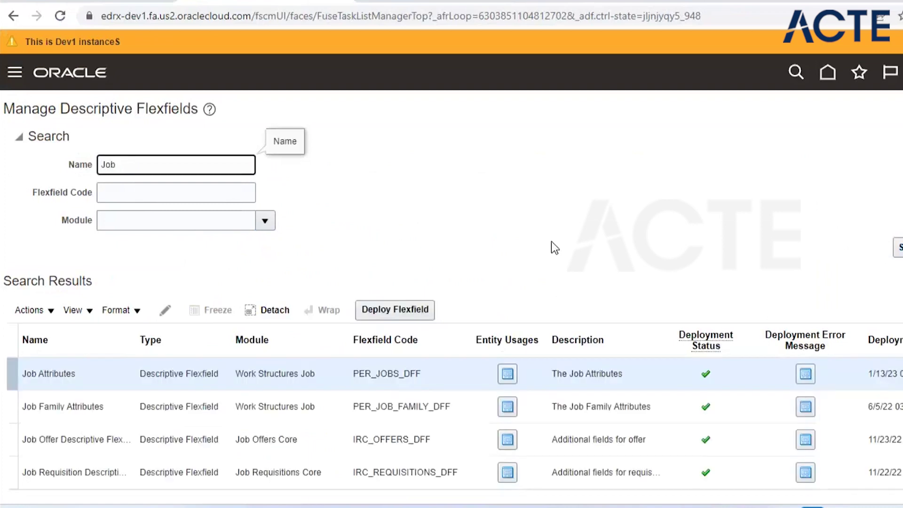
double_click(127, 168)
scroll(442, 269, "down", 3)
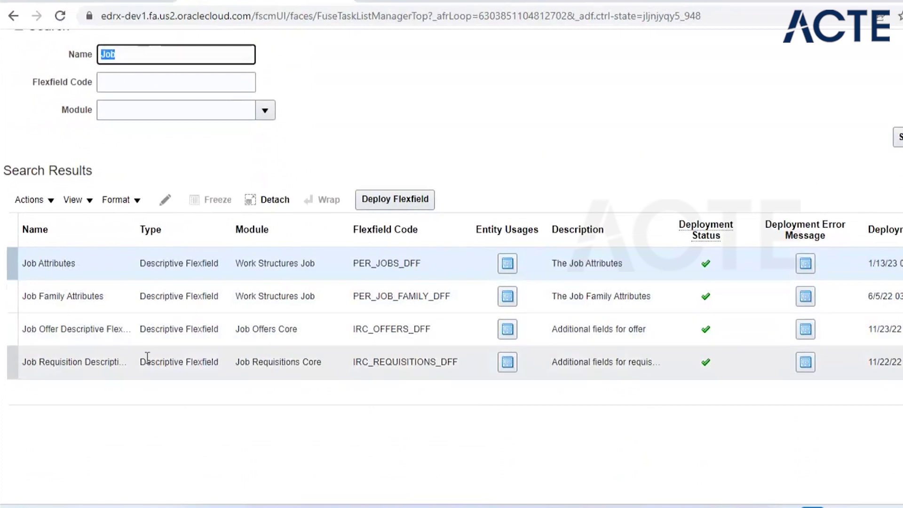
Step: Review the Job flexfield results and open Job Attributes (PER_JOBS_DFF) for editing
left_click(59, 296)
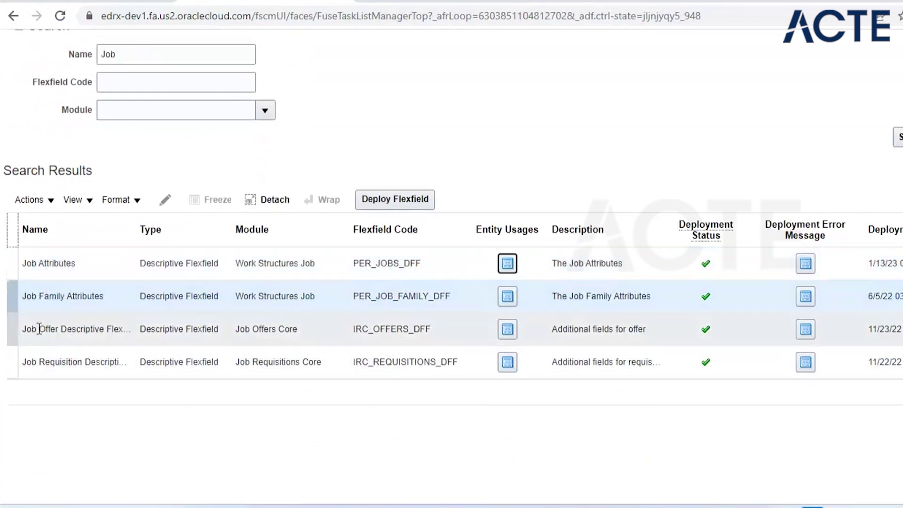
left_click(71, 325)
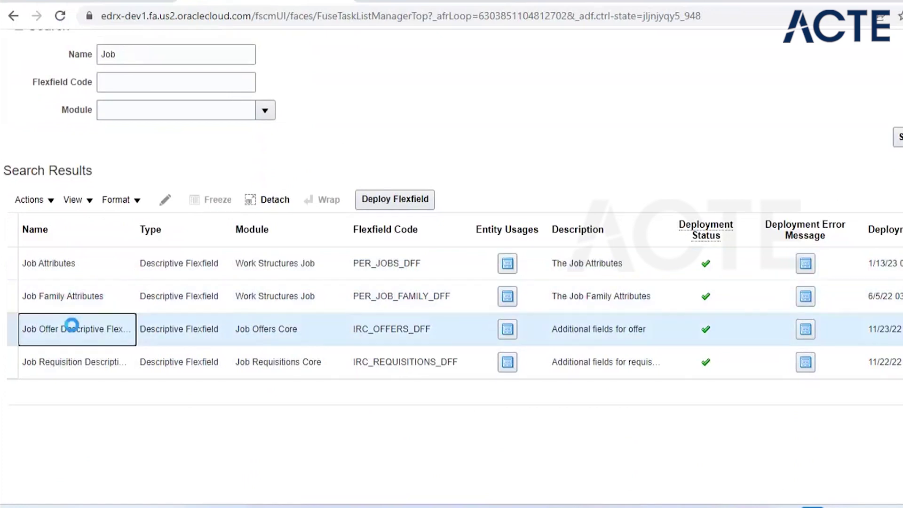
left_click(90, 366)
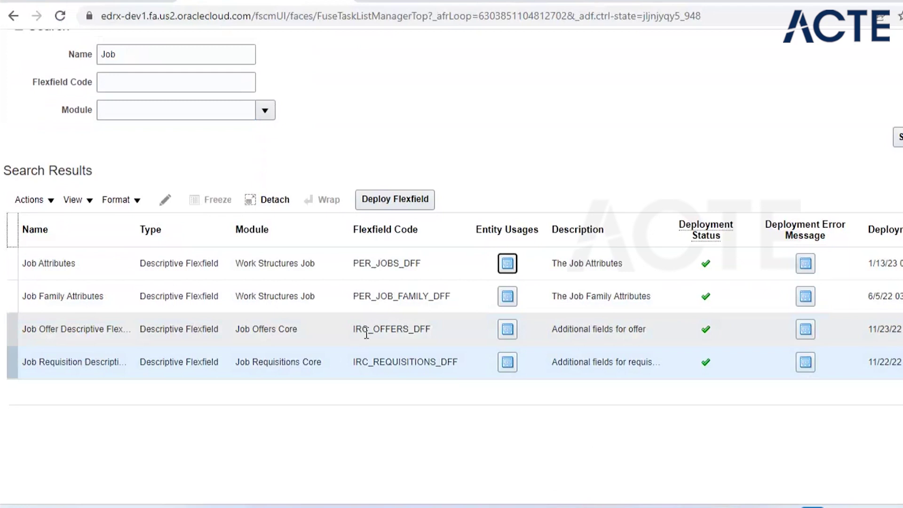
left_click(388, 329)
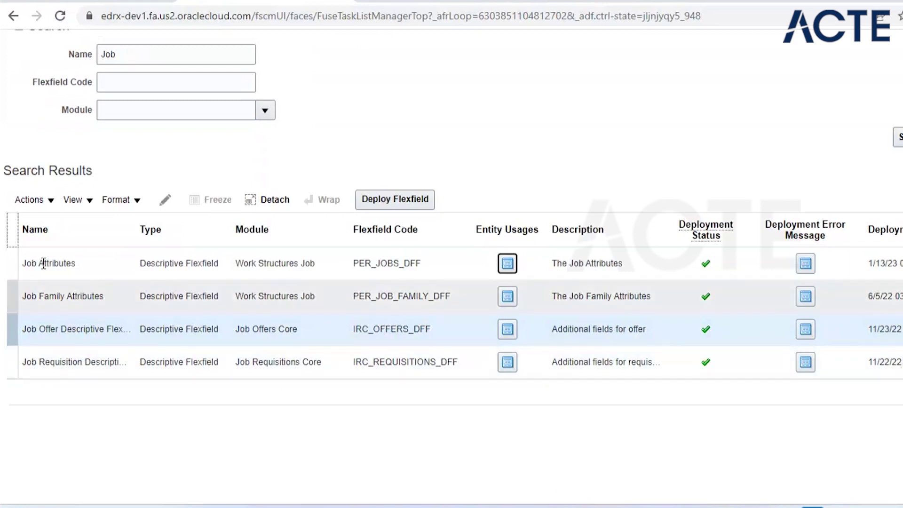
left_click(65, 262)
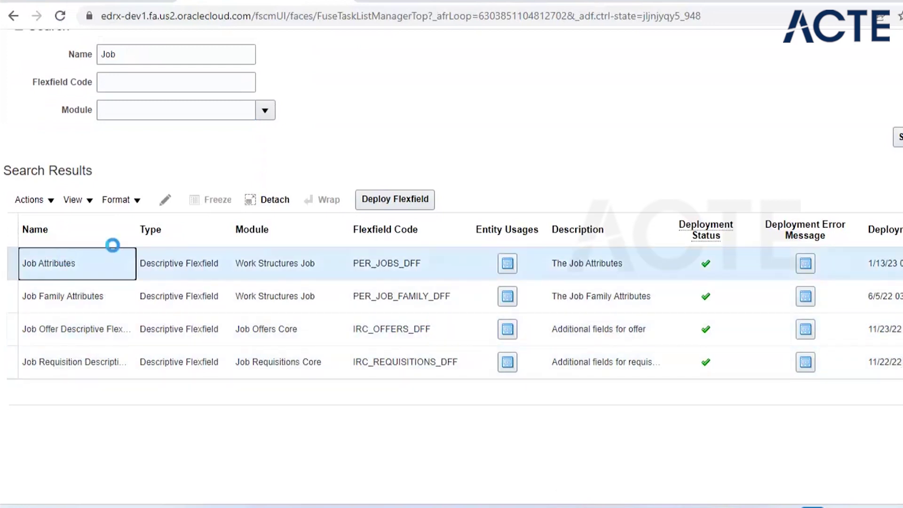
left_click(165, 200)
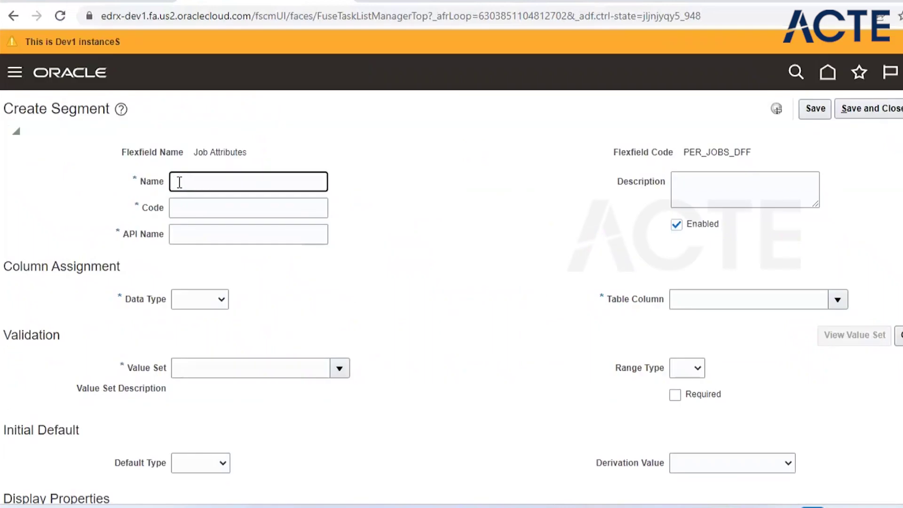
Step: Name the new segment 'Maximum Salary' and set its data type to Number
type("Maximum Salary")
key("Tab")
key("Tab")
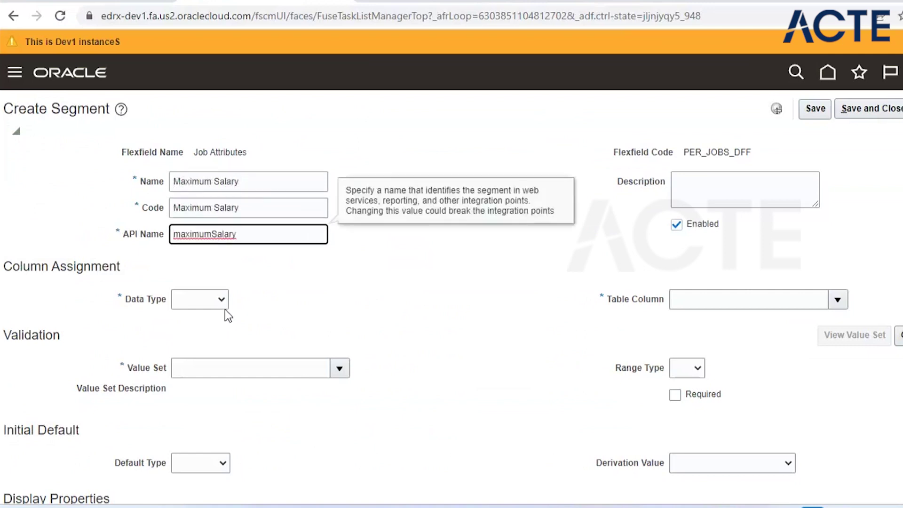
left_click(221, 305)
left_click(202, 338)
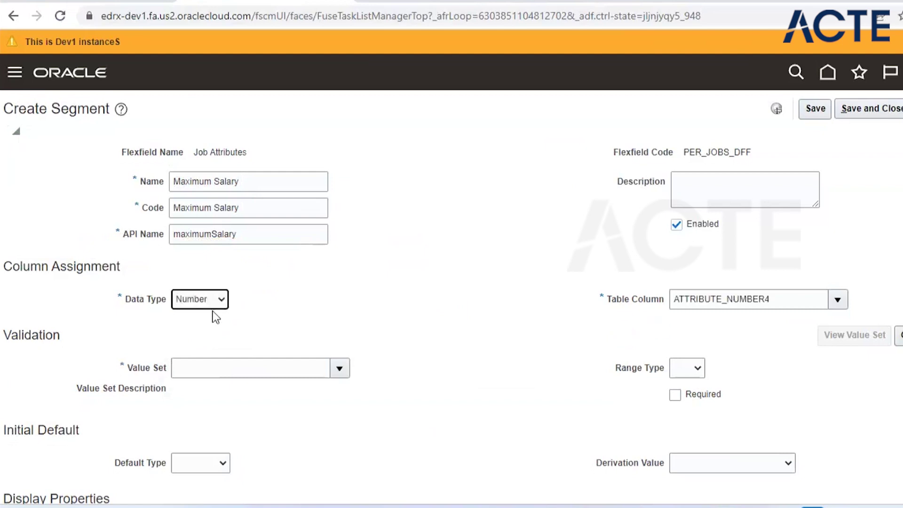
Step: Highlight the segment's assigned table column ATTRIBUTE_NUMBER4
left_click_drag(607, 301, 695, 302)
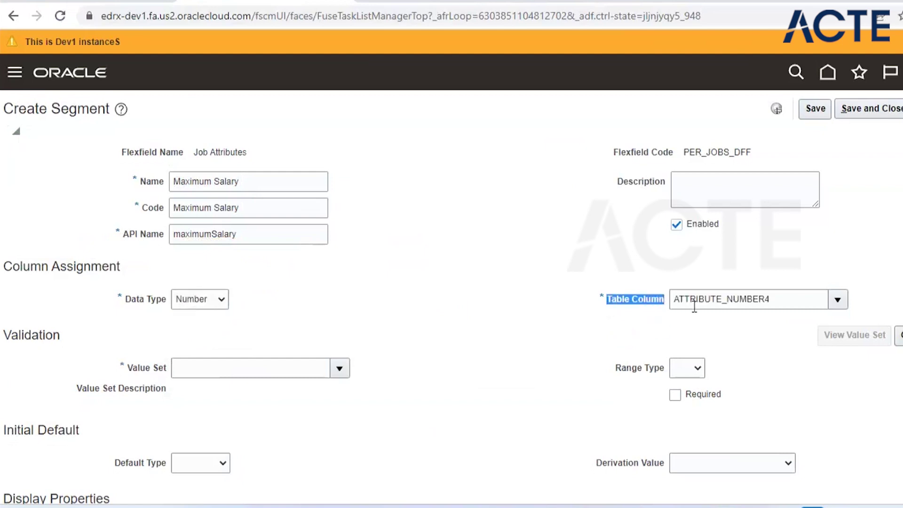
left_click_drag(774, 299, 677, 302)
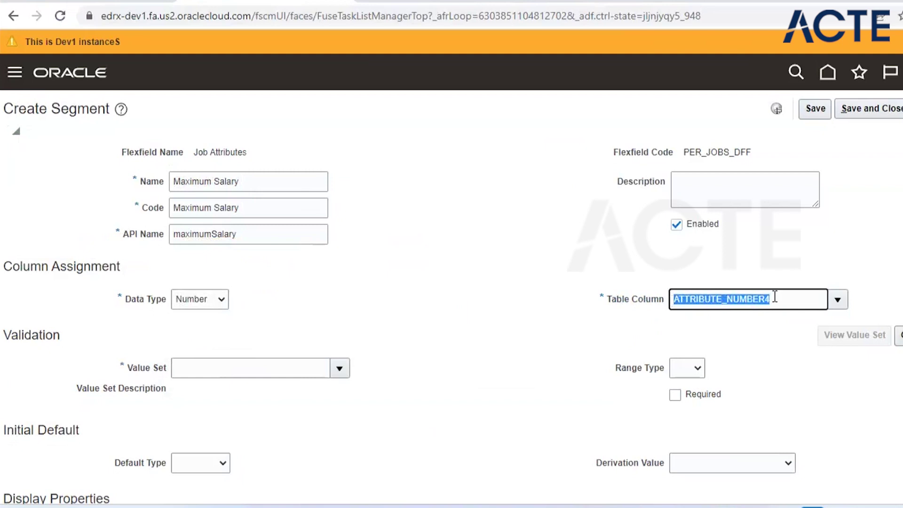
left_click(776, 302)
left_click_drag(776, 301, 637, 312)
left_click(235, 371)
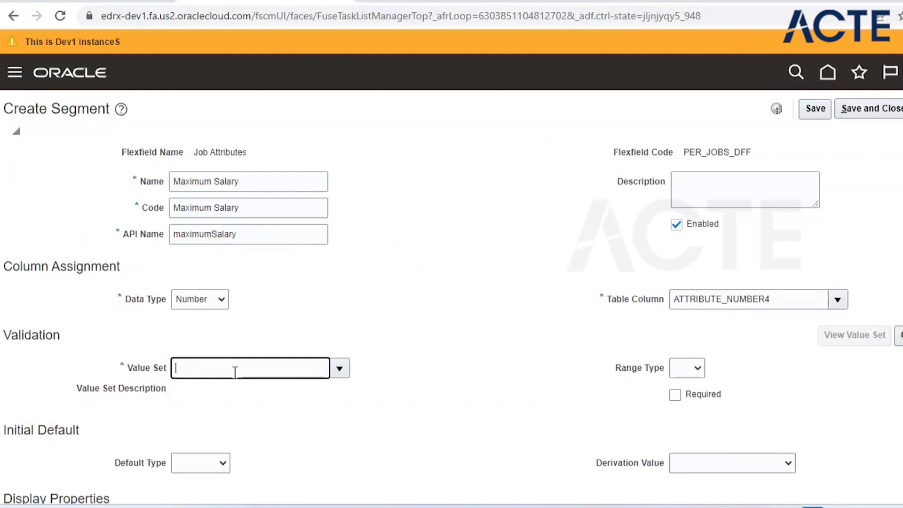
Step: Give Maximum Salary value set 10, Text Box display, and BI enabled
type("10")
scroll(225, 357, "down", 5)
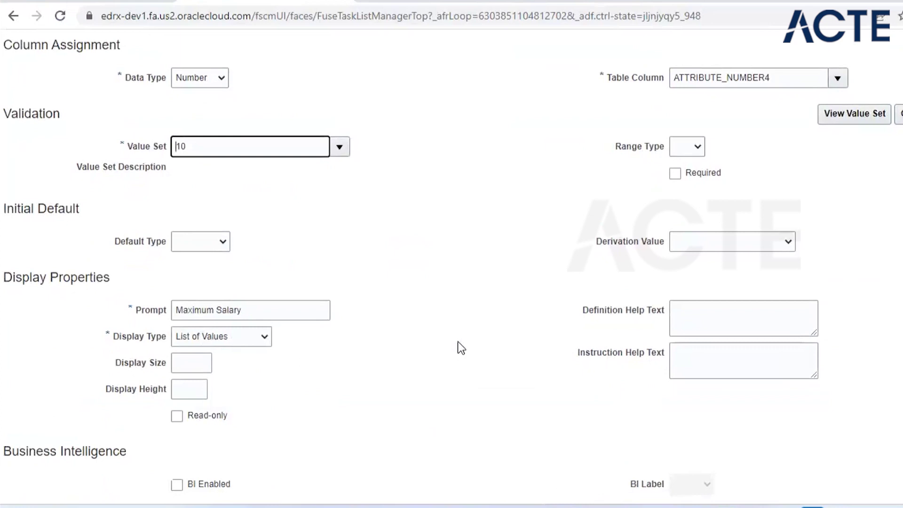
left_click(221, 336)
left_click(212, 443)
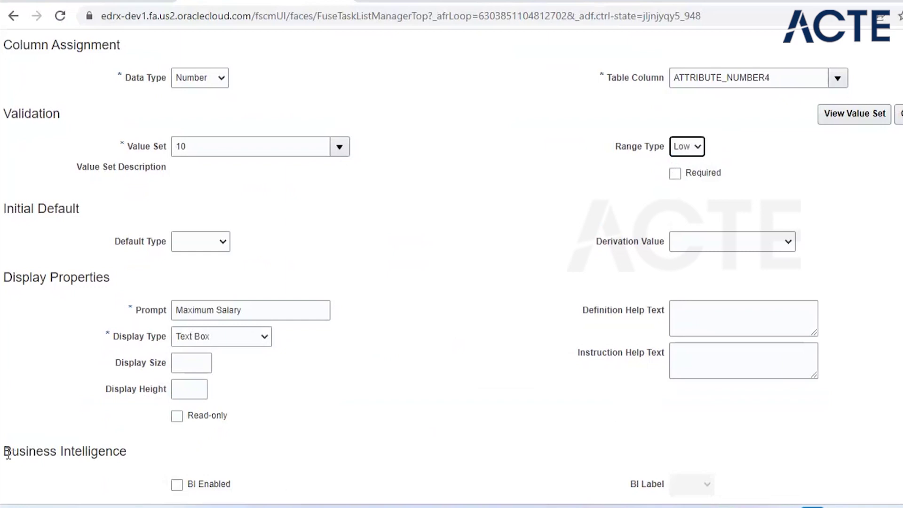
left_click_drag(4, 451, 129, 448)
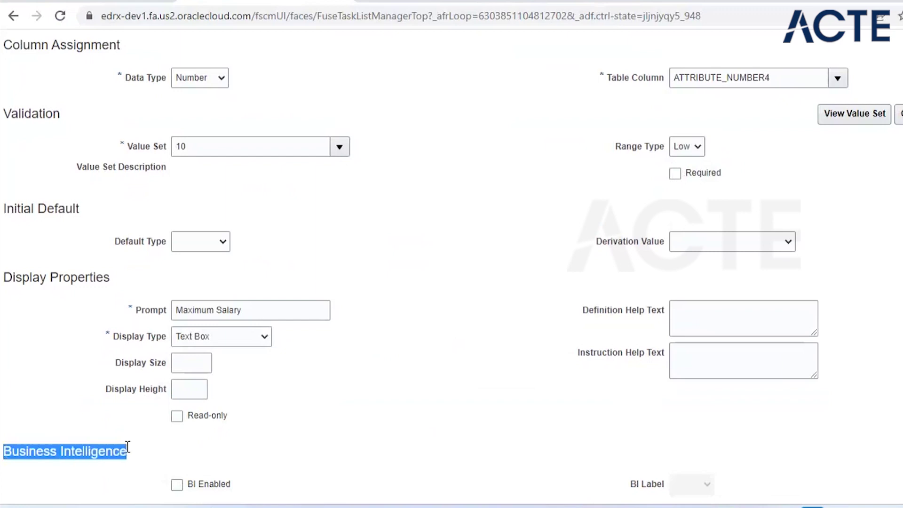
left_click(177, 485)
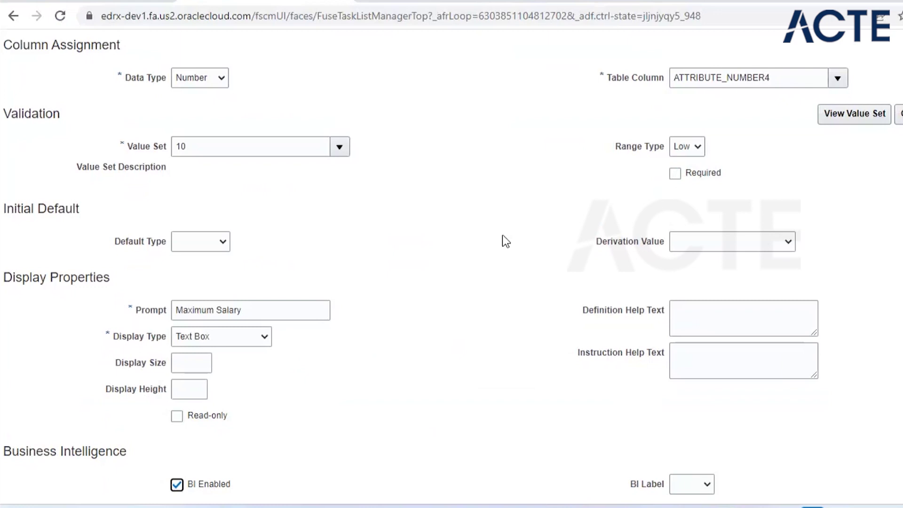
left_click(708, 484)
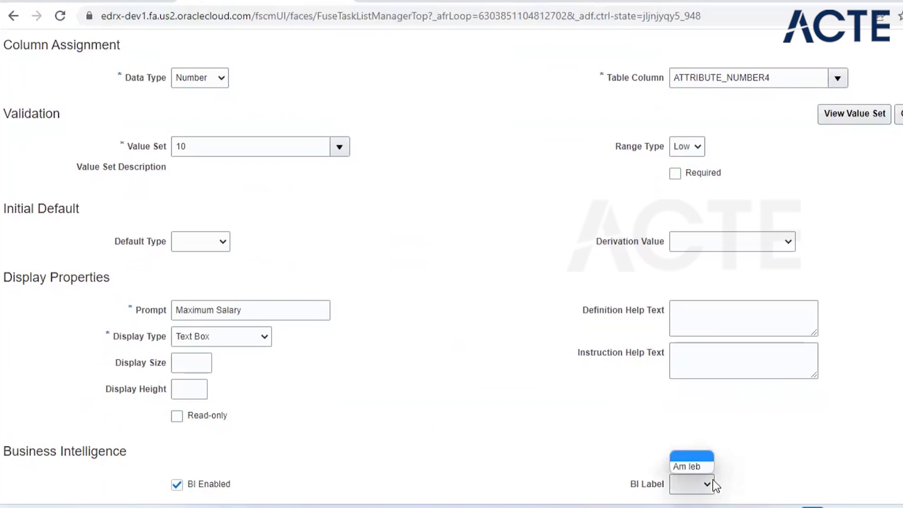
left_click(711, 483)
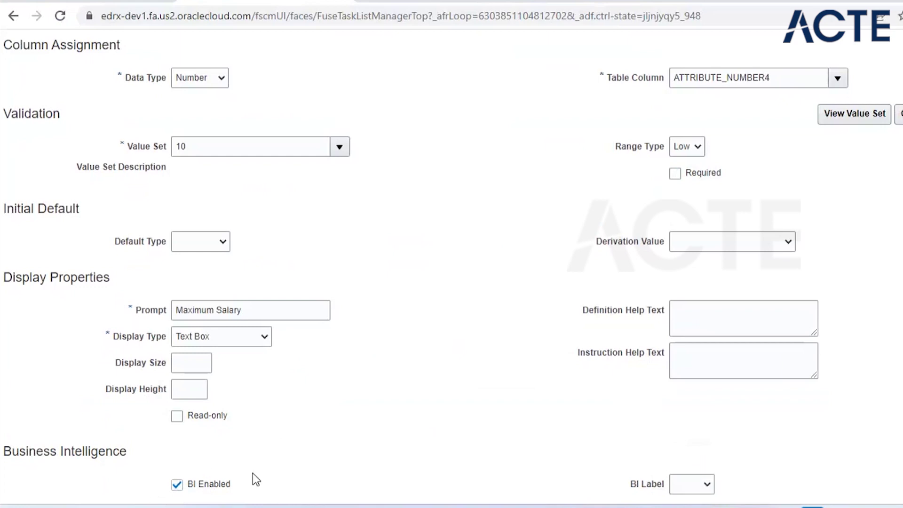
scroll(434, 389, "up", 5)
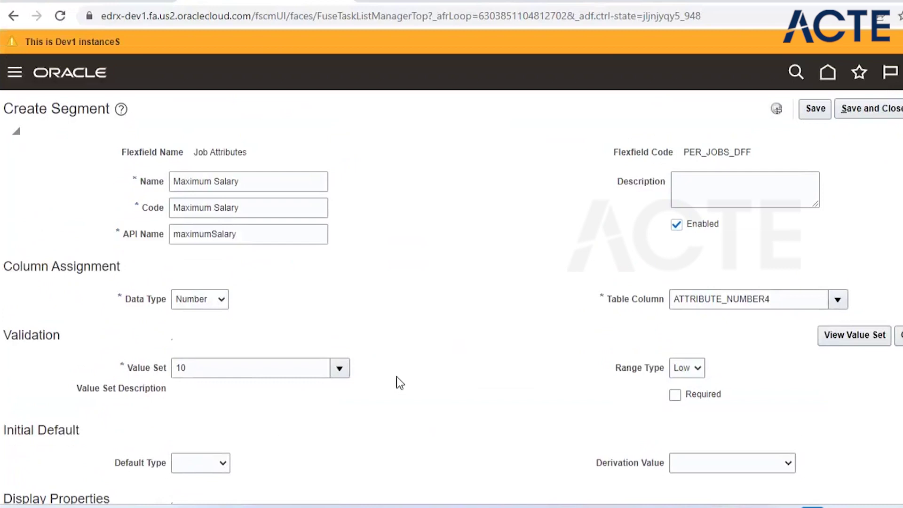
Step: Save and close the Job Attributes flexfield with its Maximum Salary segment
left_click(816, 110)
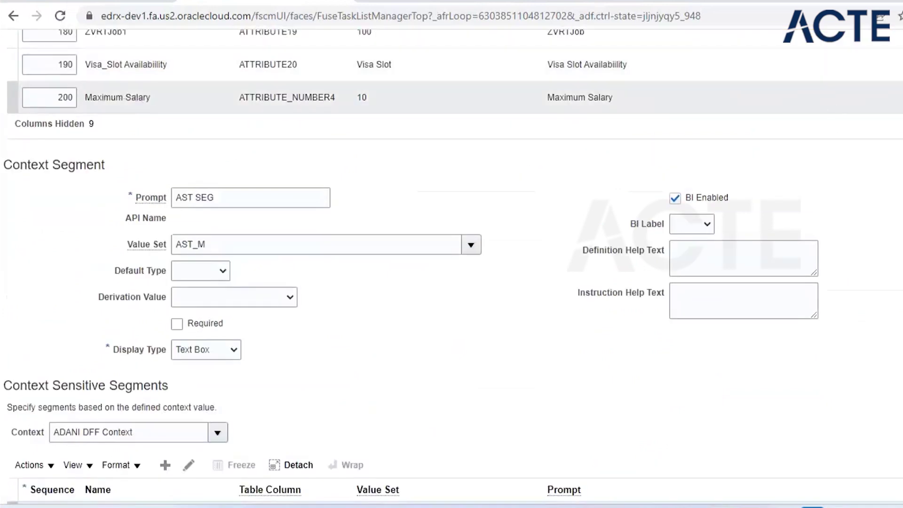
scroll(451, 254, "up", 10)
left_click(880, 109)
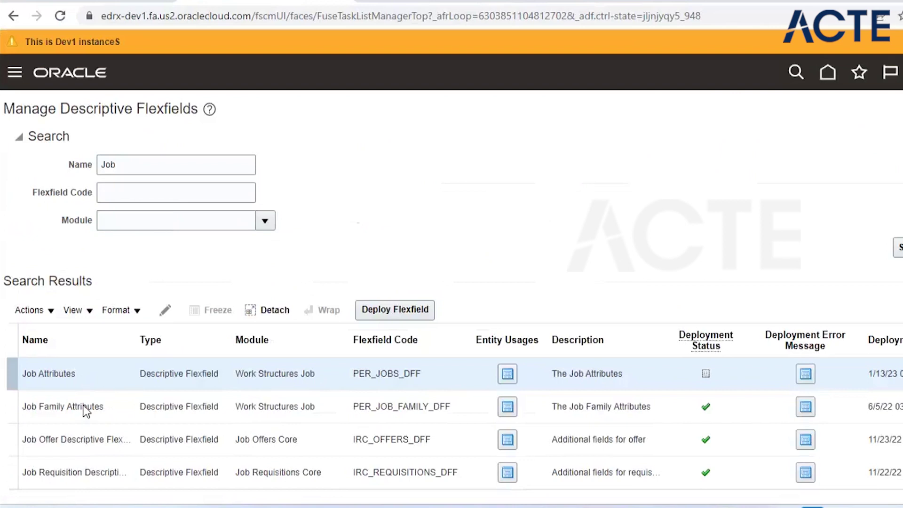
Step: Deploy Job Attributes, dismiss the first-attempt error, and deploy it again
left_click(382, 309)
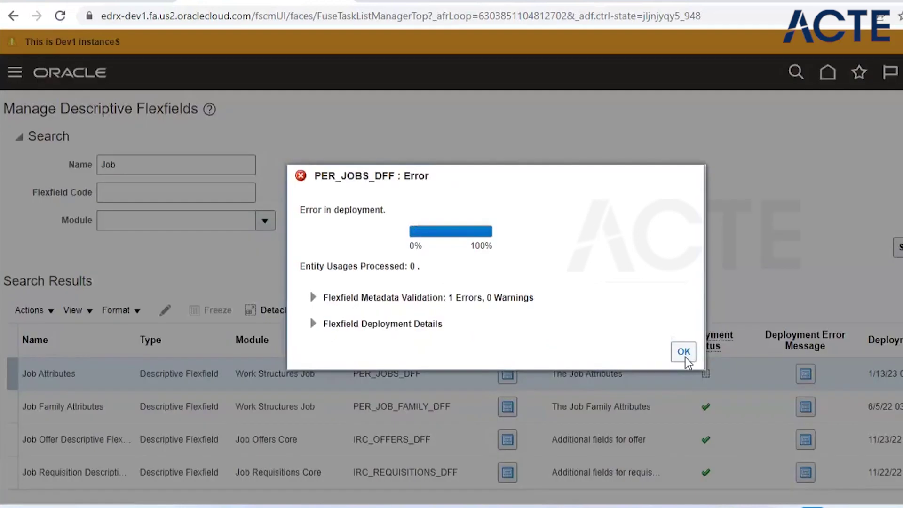
left_click(684, 353)
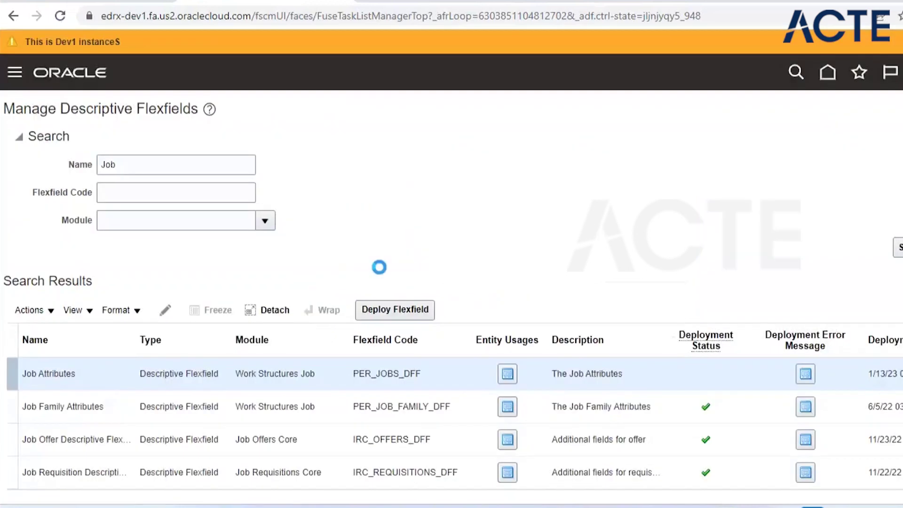
scroll(379, 267, "down", 2)
scroll(379, 267, "down", 1)
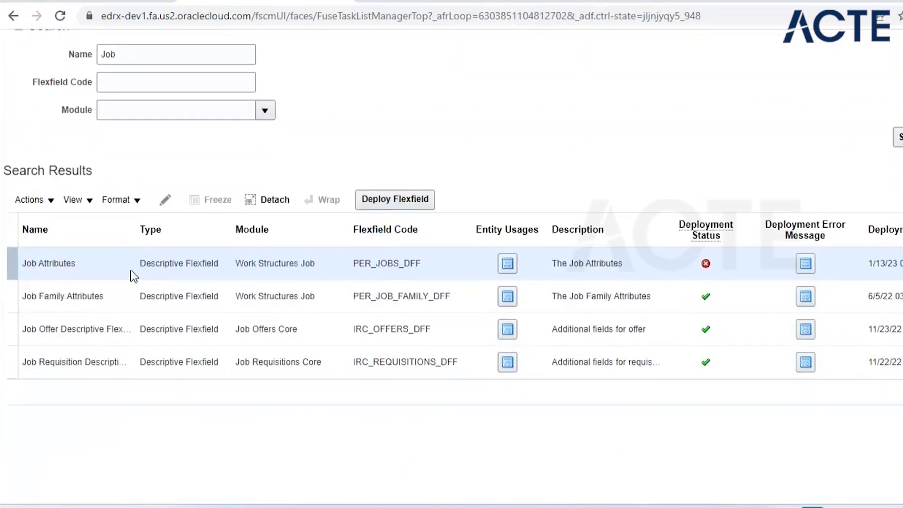
left_click(409, 200)
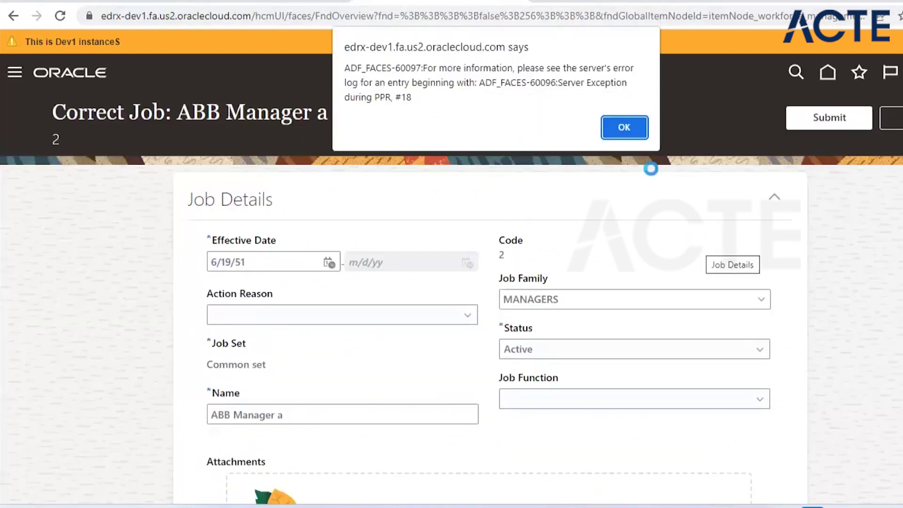
Step: Dismiss the ADF_FACES-60097 error, reload, and advance to the KS Manager Job Details step
left_click(625, 123)
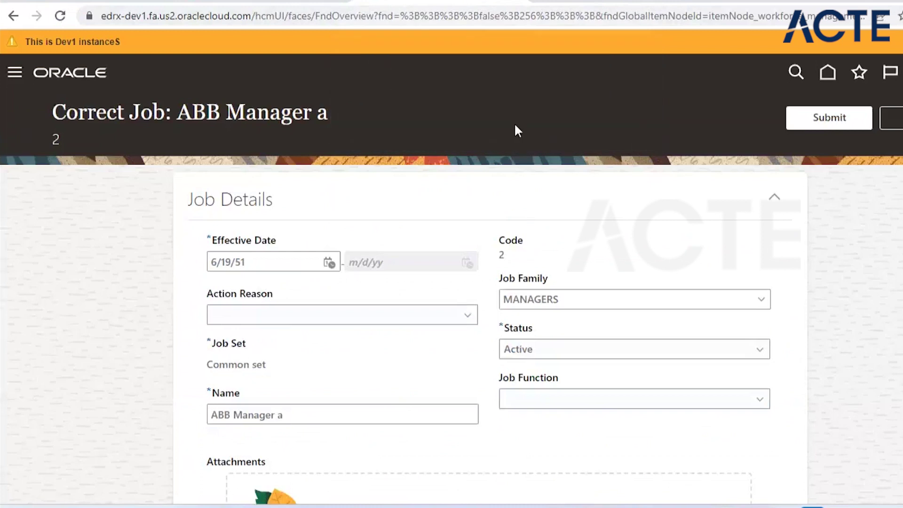
left_click(61, 20)
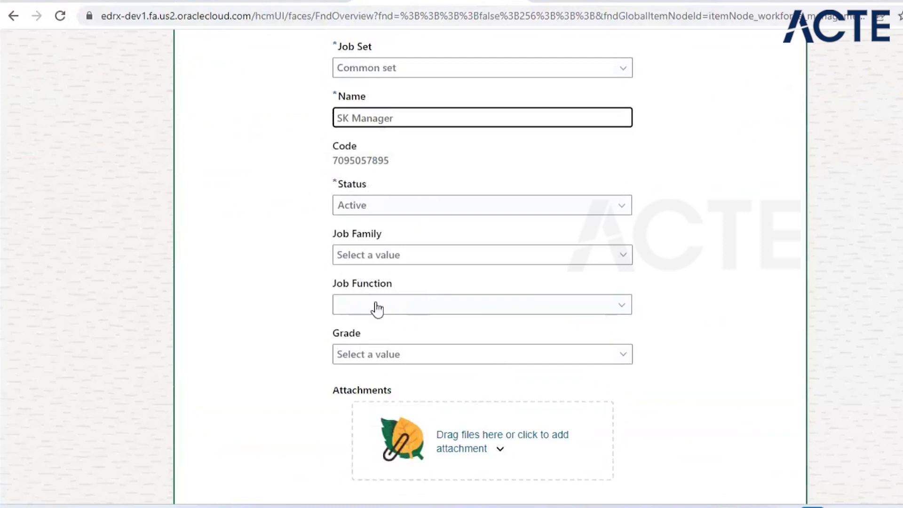
scroll(396, 389, "down", 3)
left_click(431, 377)
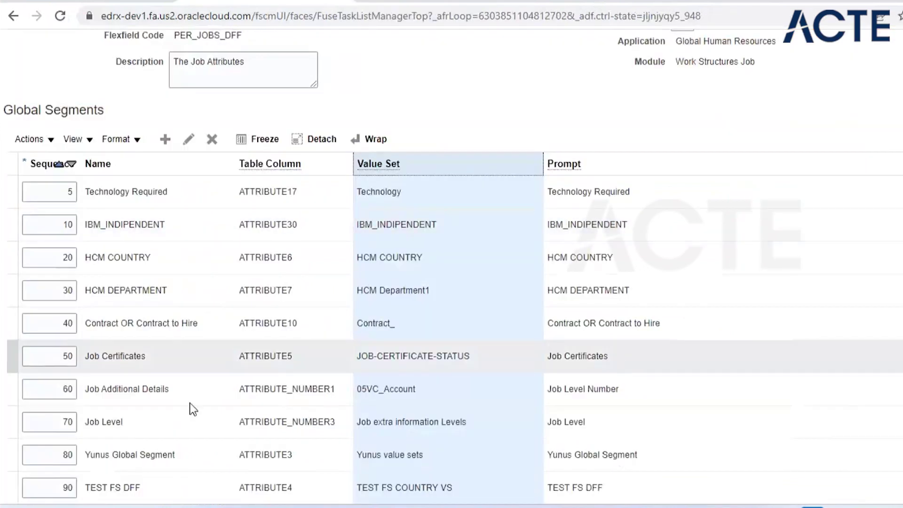
scroll(211, 273, "down", 15)
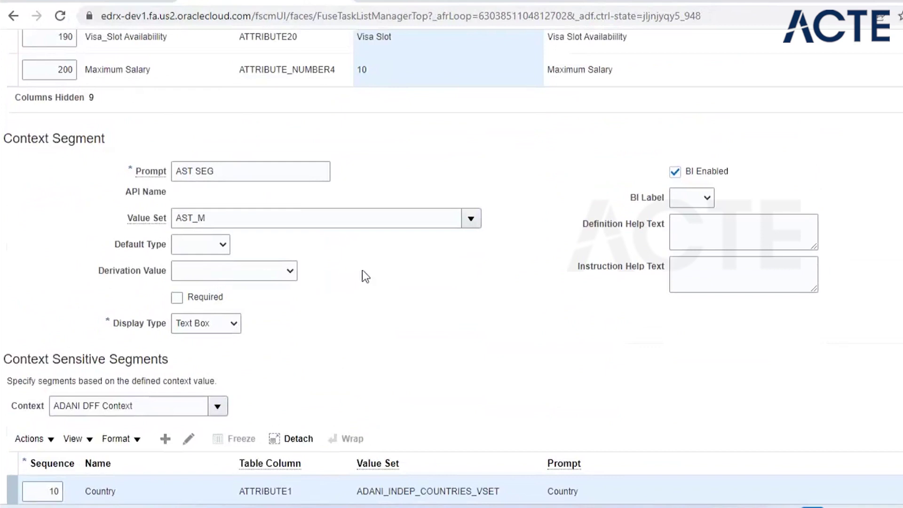
left_click(257, 172)
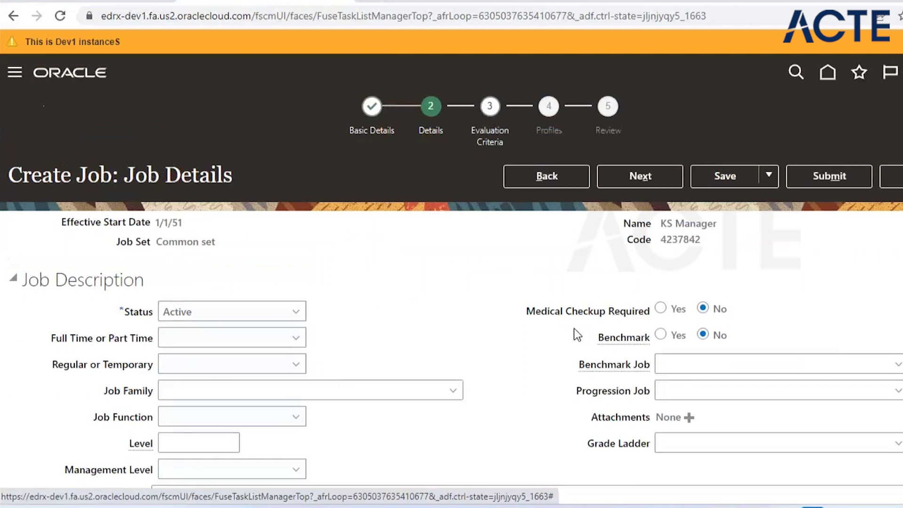
Step: Scroll through the job's flexfield fields and focus the YQ DFF field
scroll(574, 328, "down", 10)
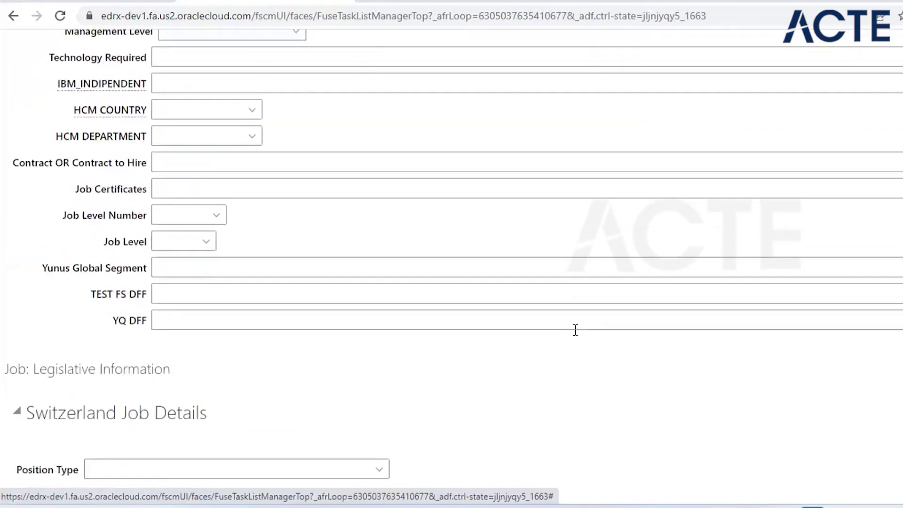
scroll(575, 330, "up", 5)
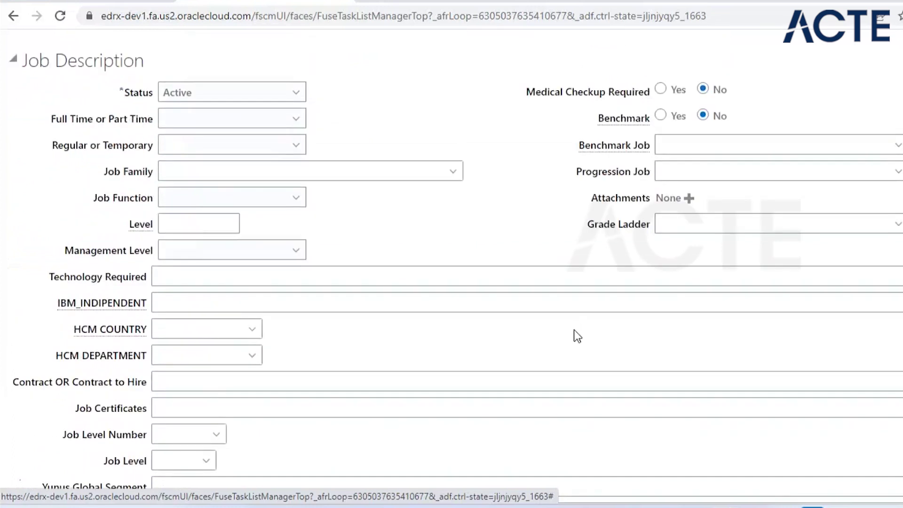
scroll(574, 330, "down", 3)
scroll(574, 329, "down", 8)
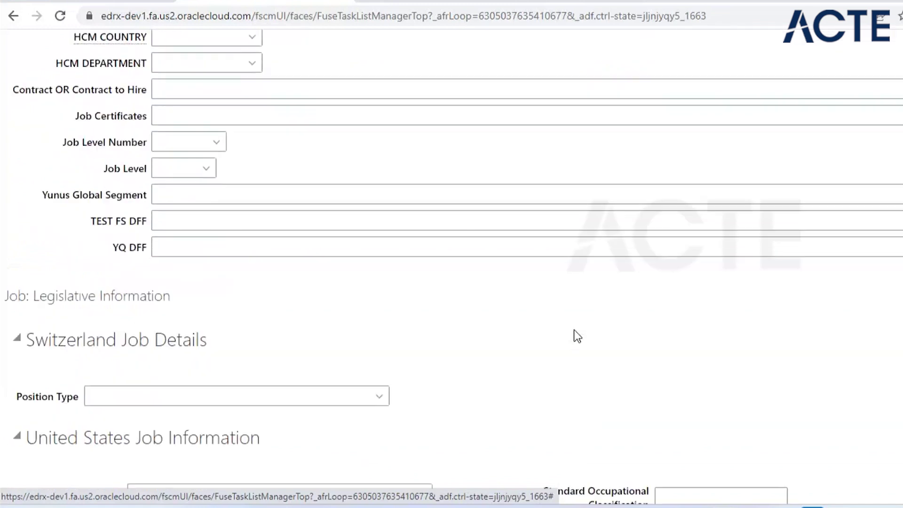
scroll(575, 330, "down", 14)
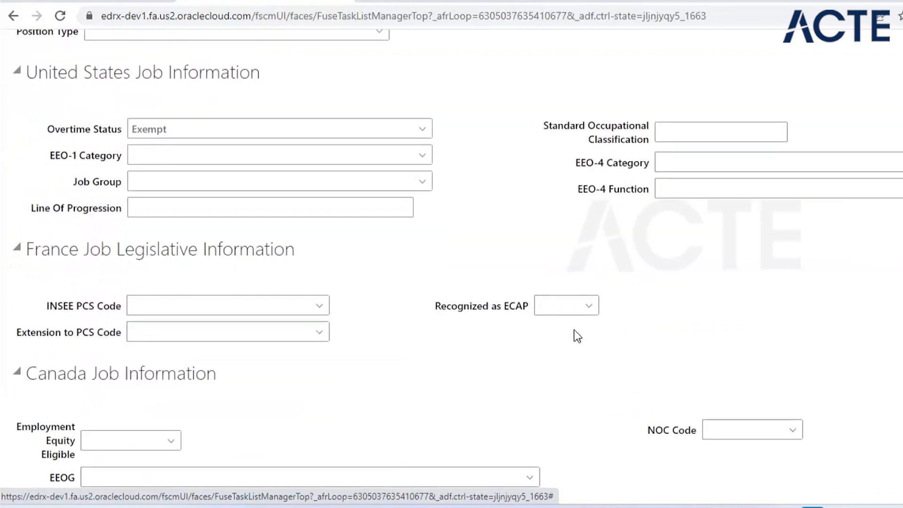
scroll(574, 329, "down", 3)
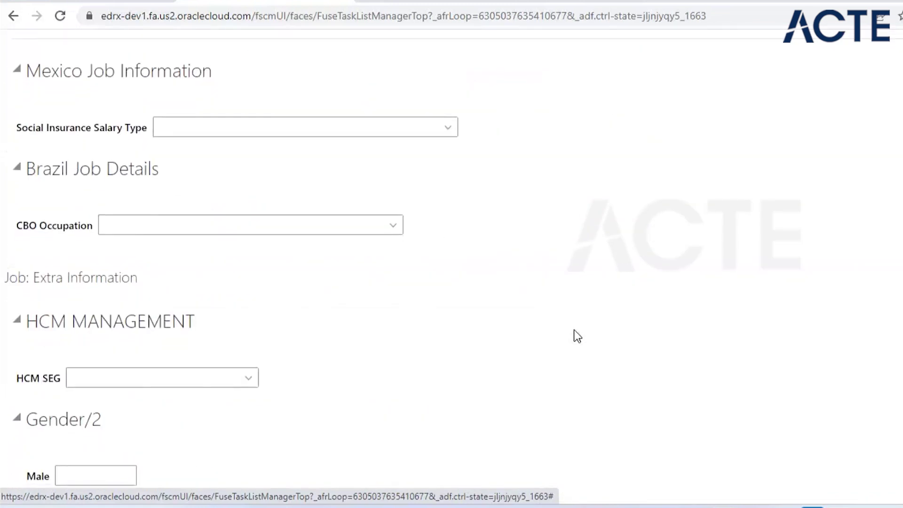
scroll(574, 329, "up", 20)
scroll(574, 332, "down", 2)
scroll(574, 332, "down", 1)
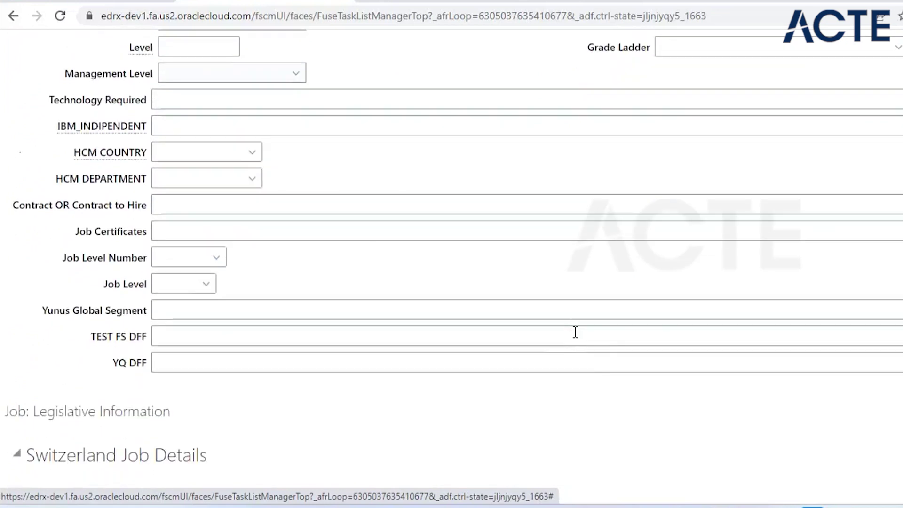
left_click(236, 363)
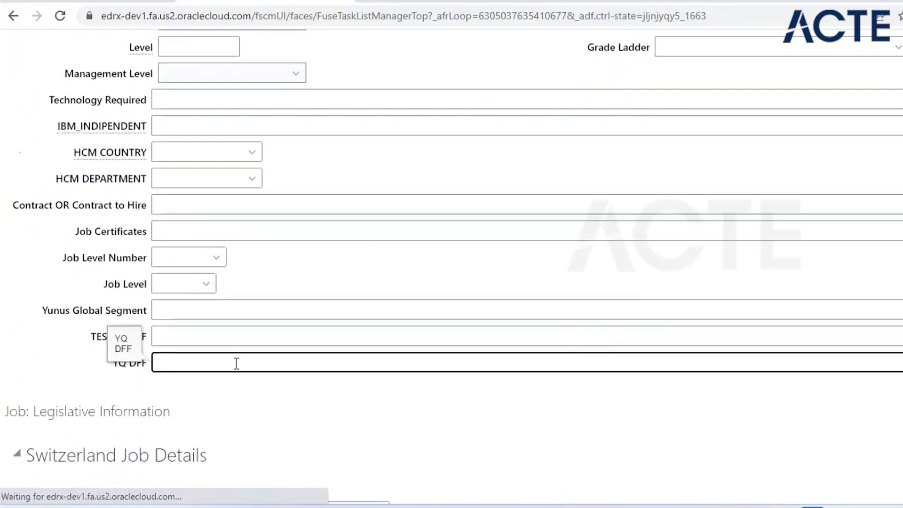
Step: Find the required Maximum Salary field with a page search for 'Ma' and check its value list
key("ctrl+f")
type("Ma")
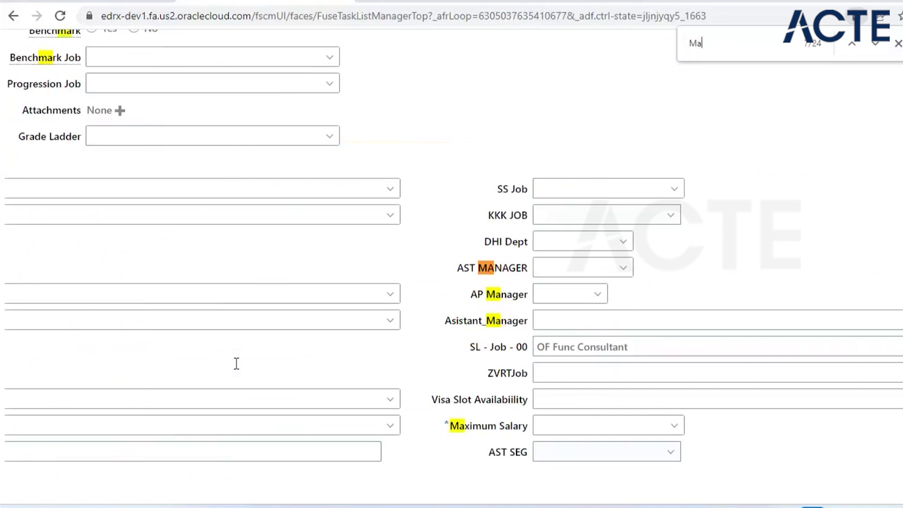
left_click(675, 427)
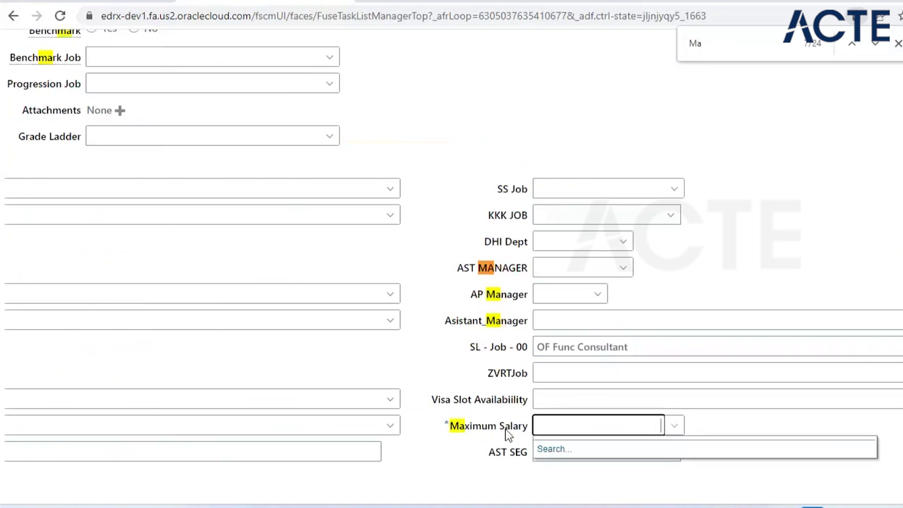
left_click_drag(526, 427, 450, 428)
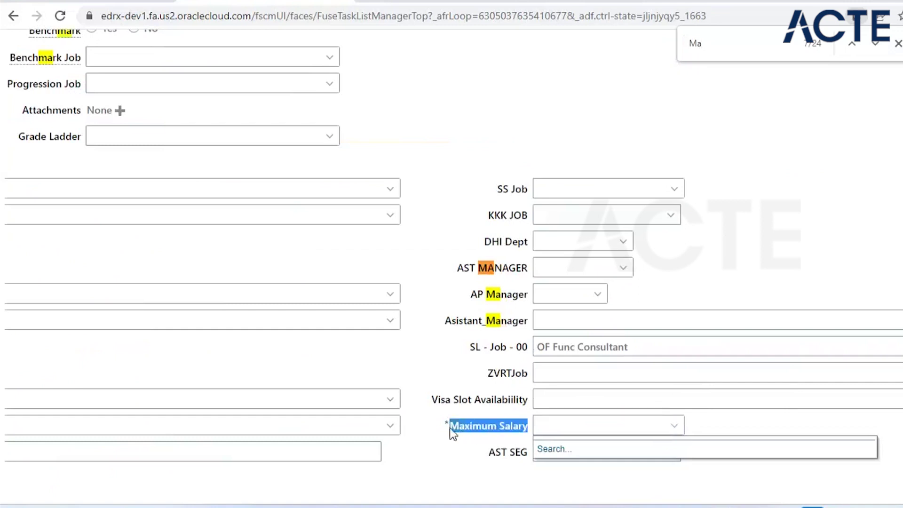
scroll(657, 451, "down", 3)
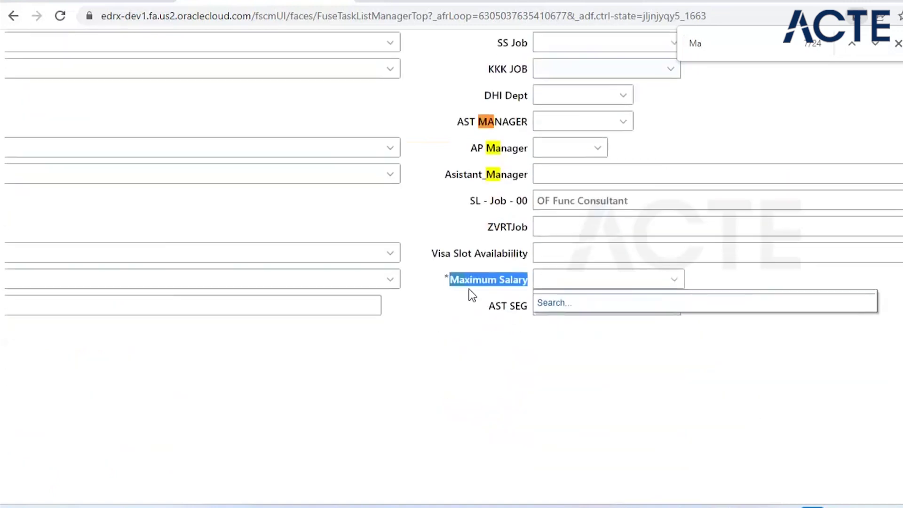
left_click(460, 295)
left_click_drag(451, 280, 546, 284)
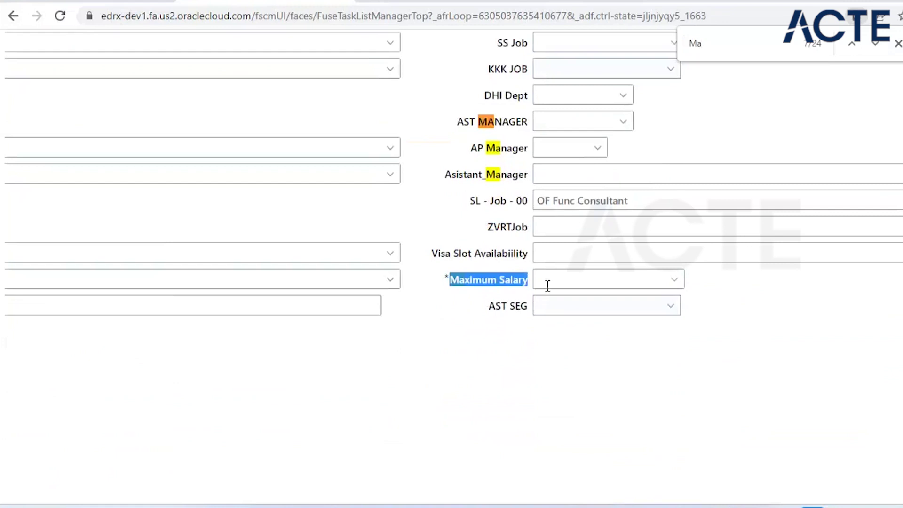
scroll(259, 390, "up", 6)
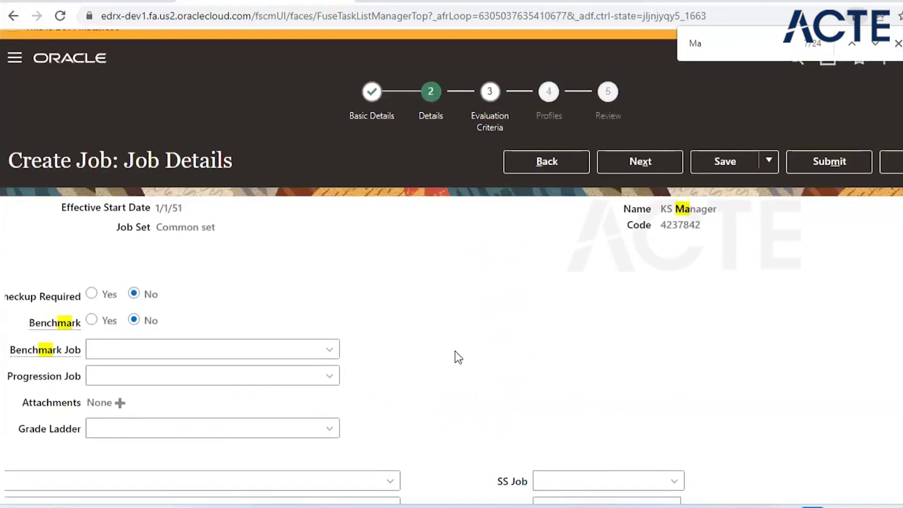
scroll(655, 338, "down", 7)
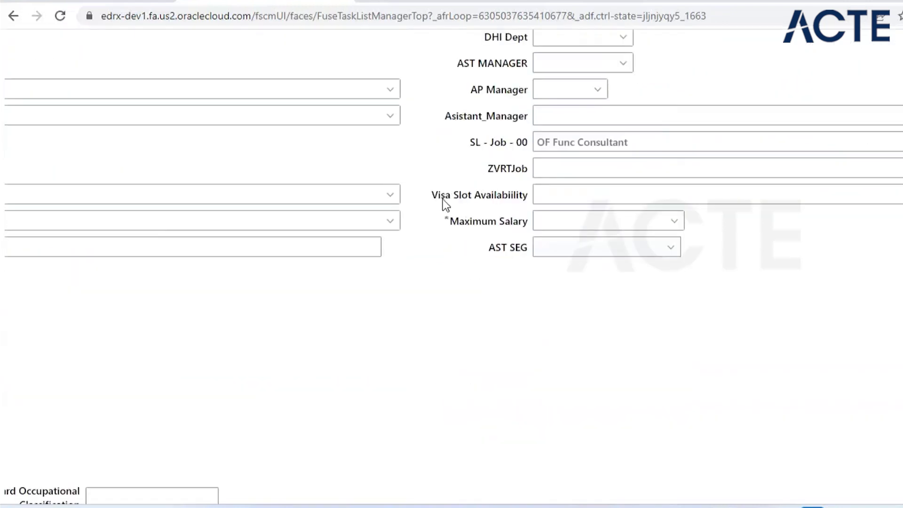
key("Escape")
Step: Review other flexfield labels such as Visa Slot Availability and Asistant_Manager, back at the top
left_click_drag(443, 197, 528, 195)
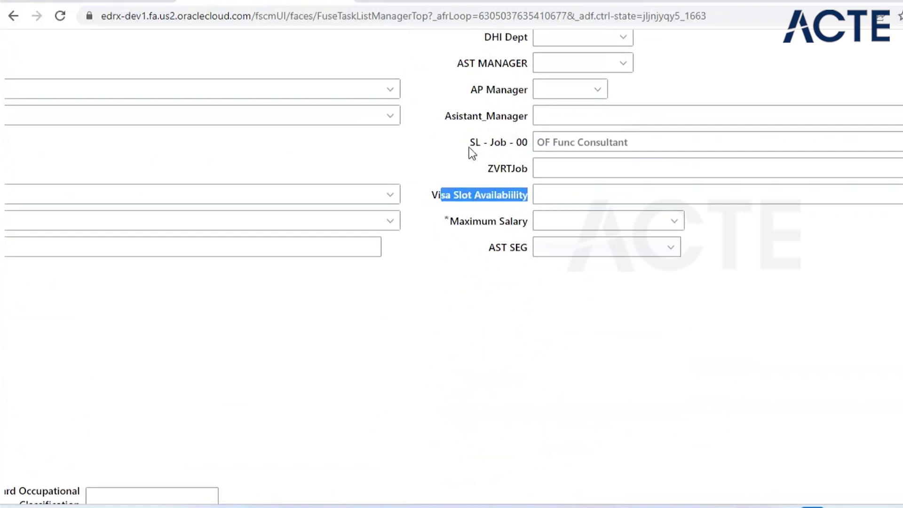
double_click(500, 118)
scroll(541, 150, "up", 1)
scroll(541, 149, "up", 3)
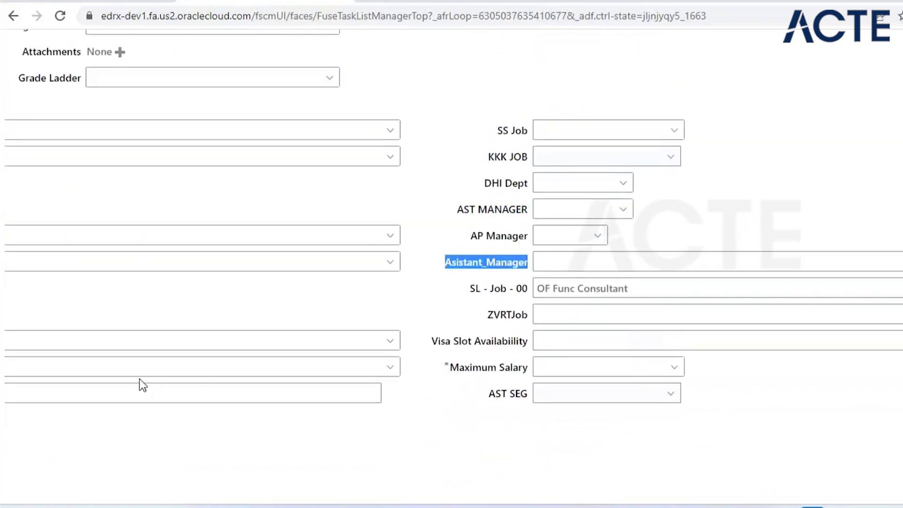
left_click(149, 366)
scroll(521, 159, "up", 8)
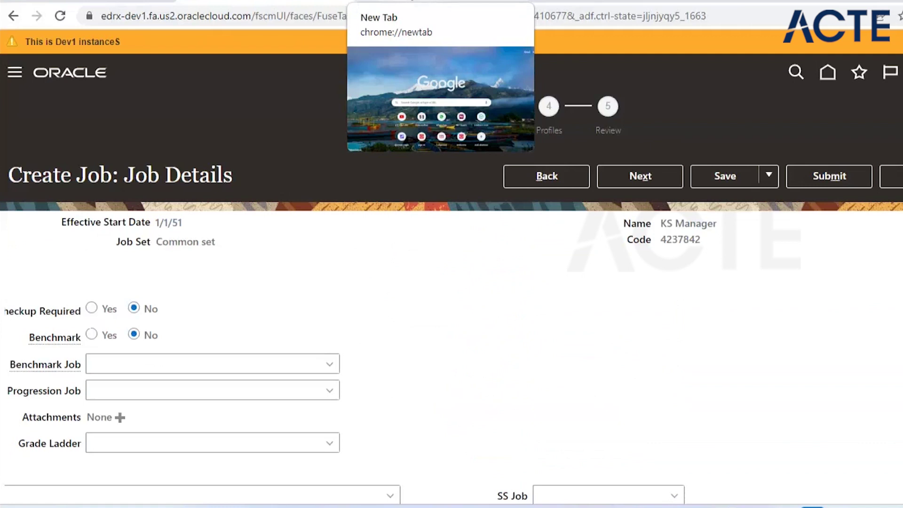
Step: Leave the unsaved KS Manager job and enable Highlight Flexfields from Settings and Actions
left_click(391, 0)
left_click(315, 0)
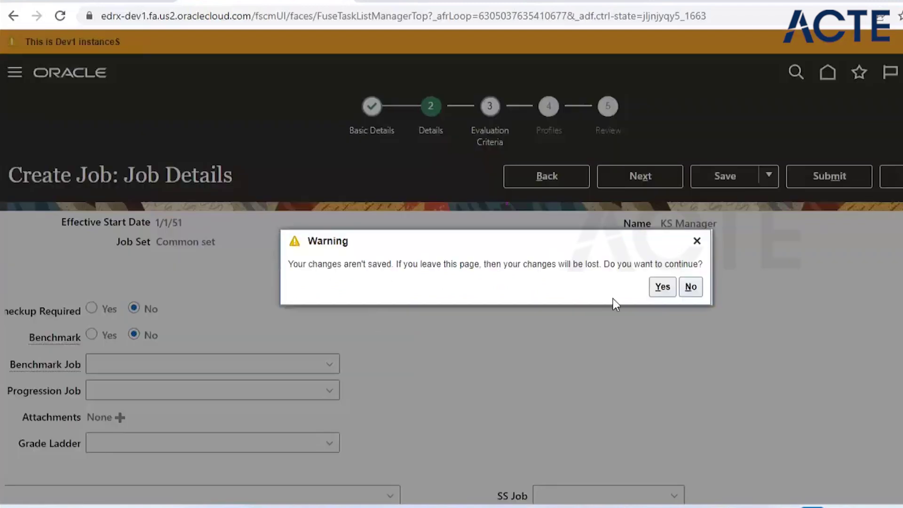
left_click(661, 288)
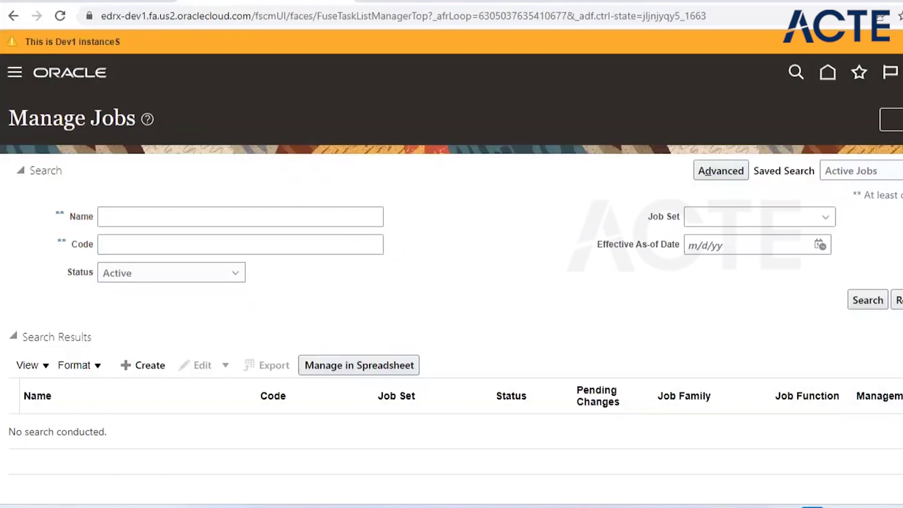
left_click(899, 72)
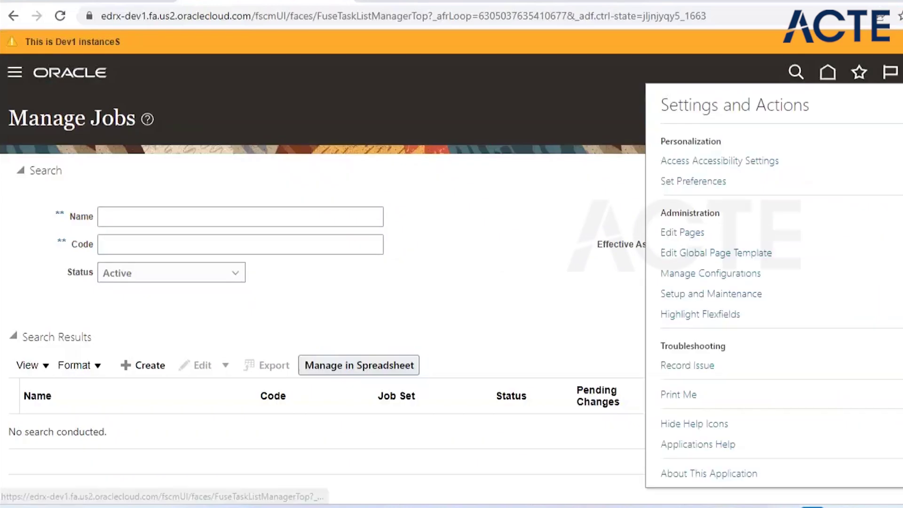
left_click(709, 316)
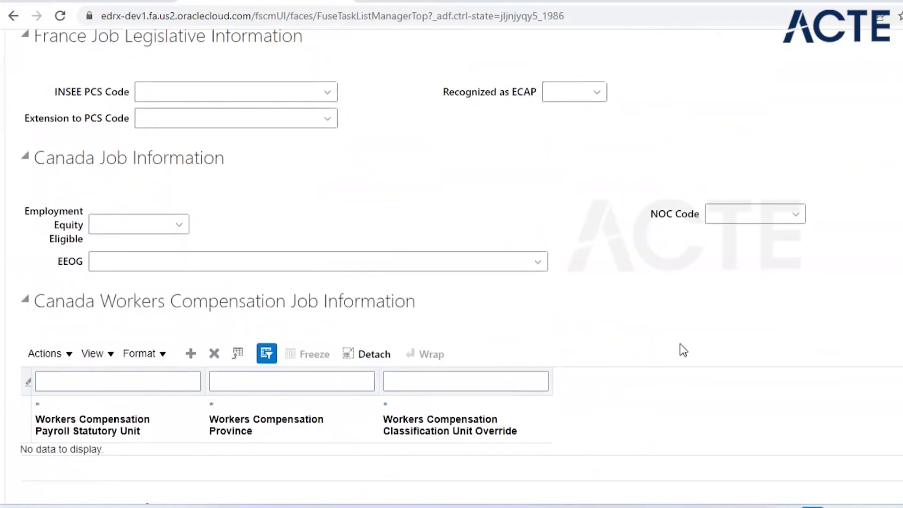
Step: Scroll through the ABB Manager a - 2 job and employment pages, then open a new browser tab
scroll(727, 340, "down", 7)
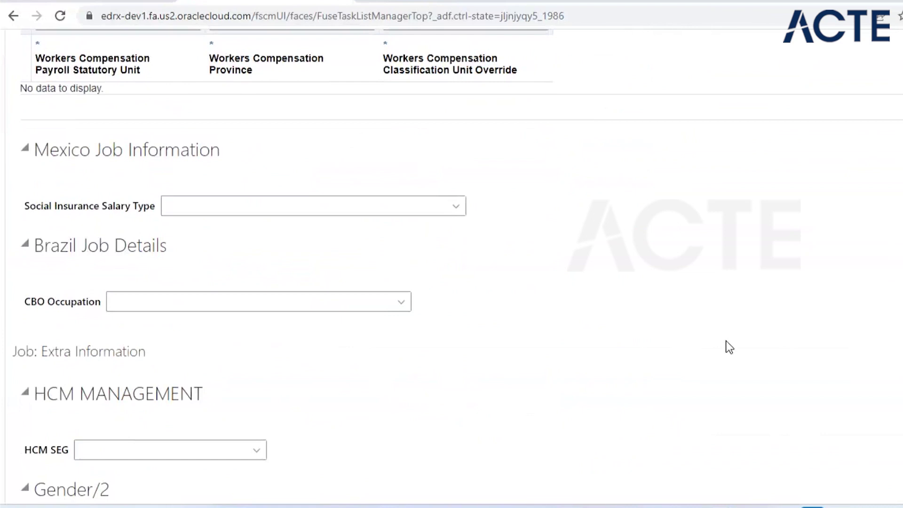
scroll(731, 338, "up", 9)
scroll(731, 338, "up", 15)
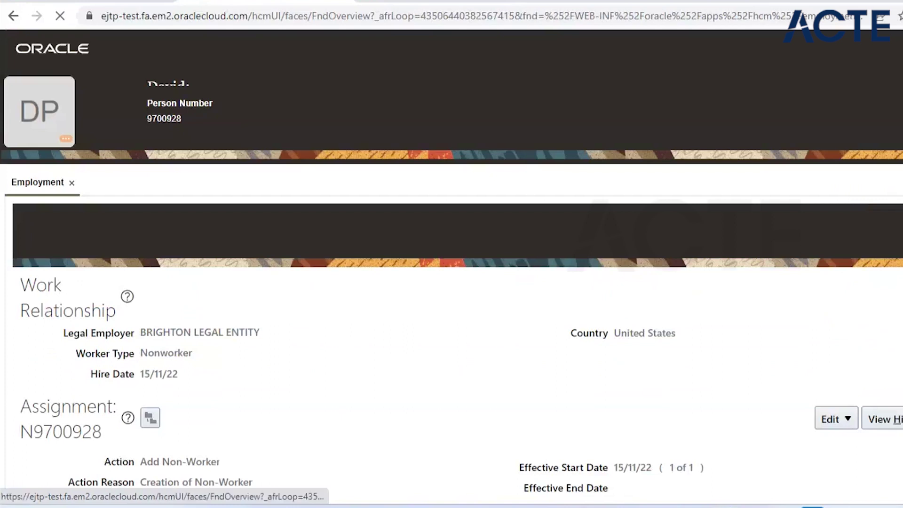
scroll(140, 389, "down", 10)
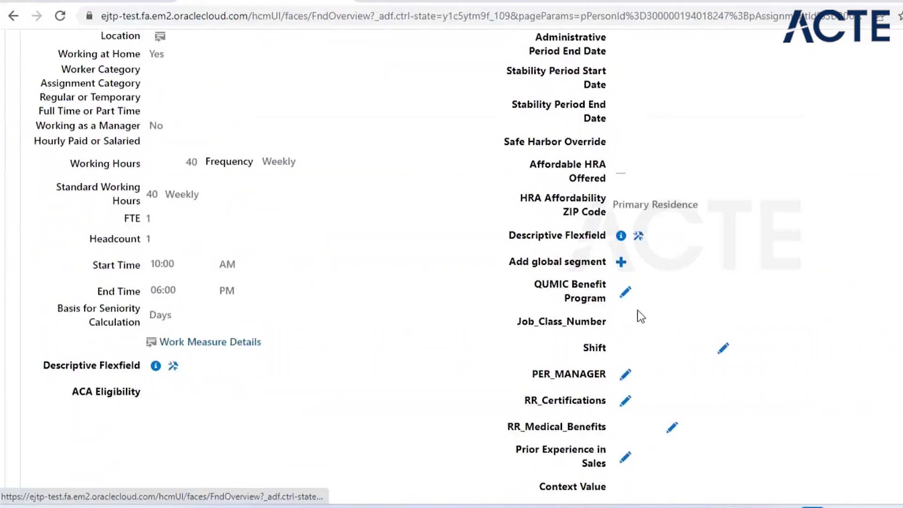
scroll(647, 319, "down", 5)
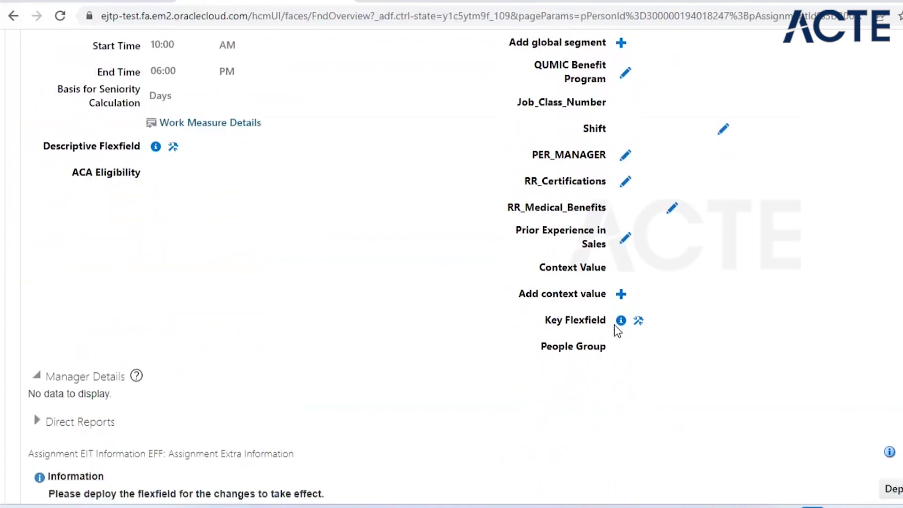
scroll(647, 220, "up", 5)
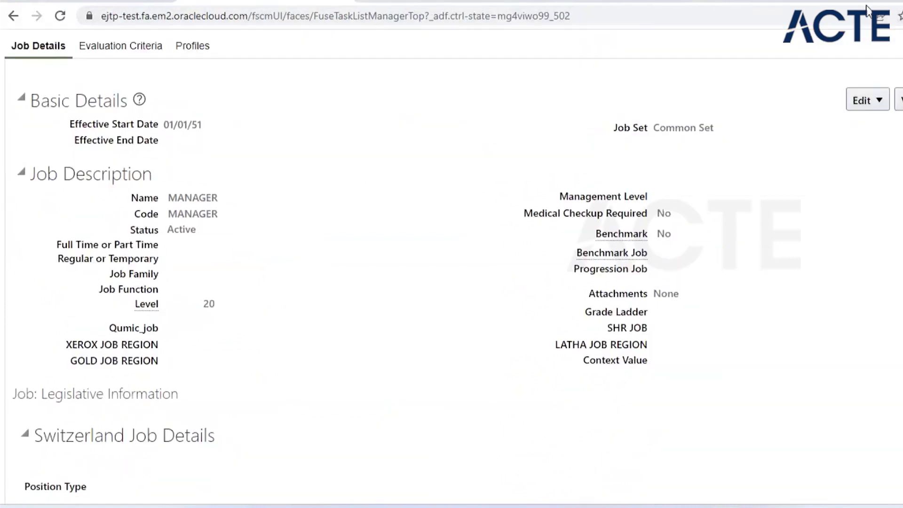
scroll(338, 306, "down", 1)
scroll(338, 307, "down", 7)
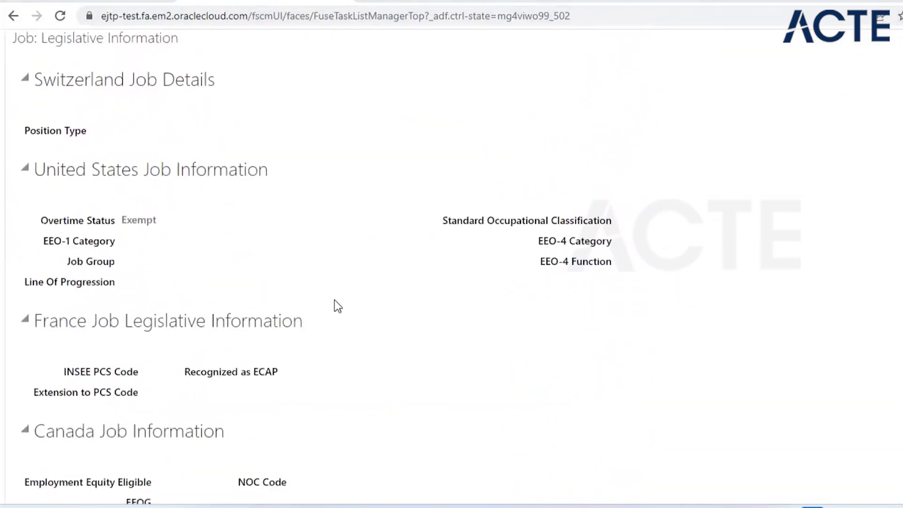
scroll(338, 307, "up", 3)
scroll(334, 301, "up", 8)
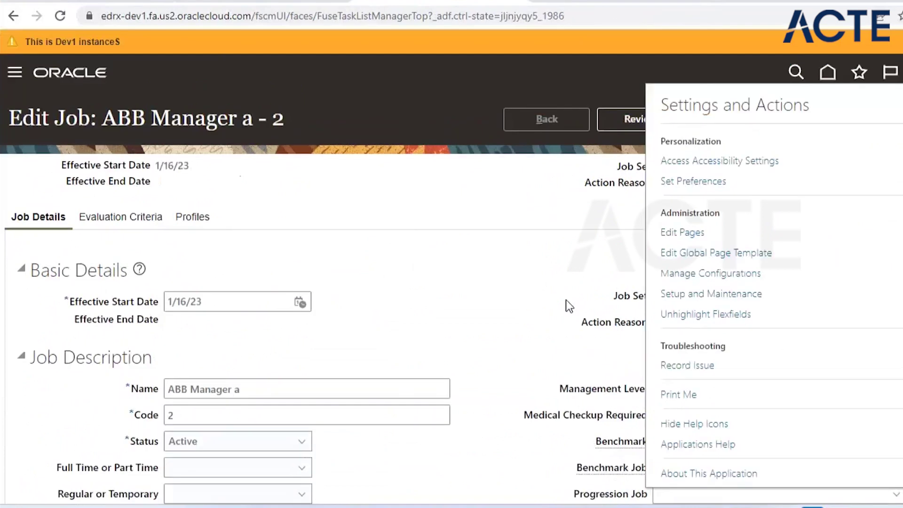
left_click(420, 307)
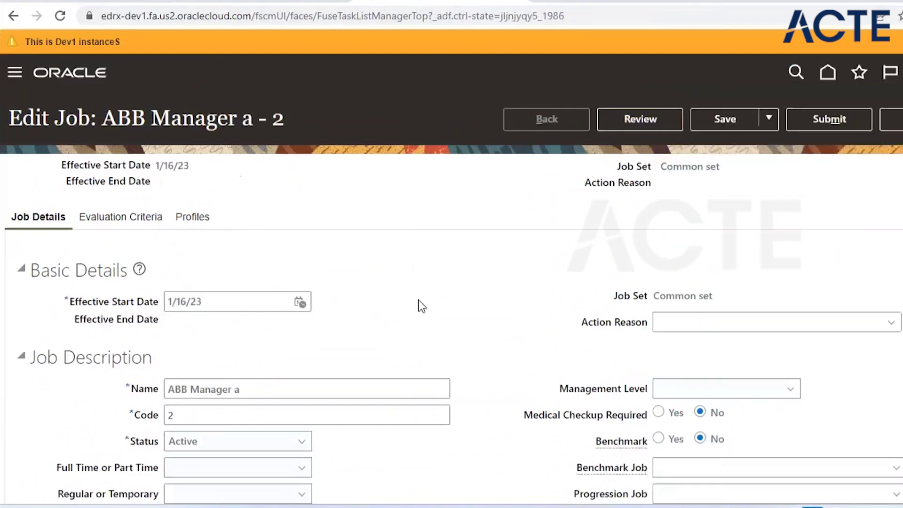
scroll(421, 306, "down", 2)
scroll(422, 307, "down", 5)
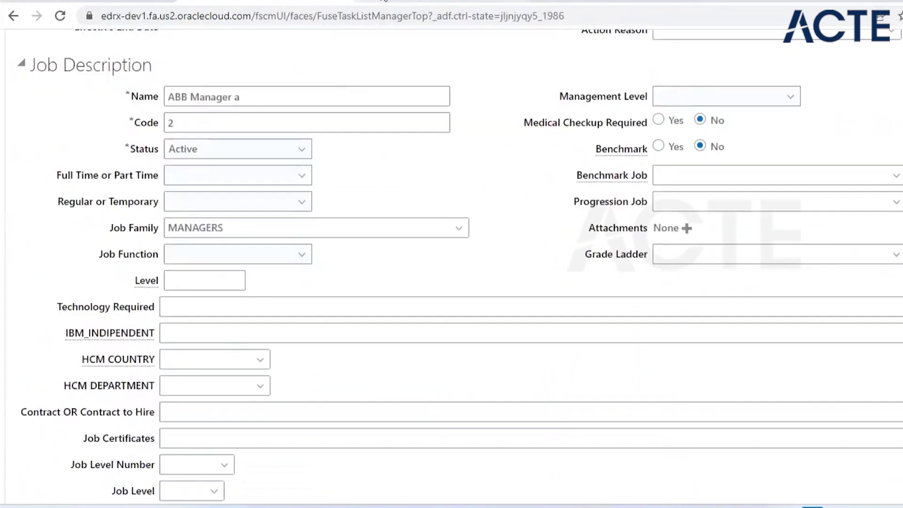
key("ctrl+t")
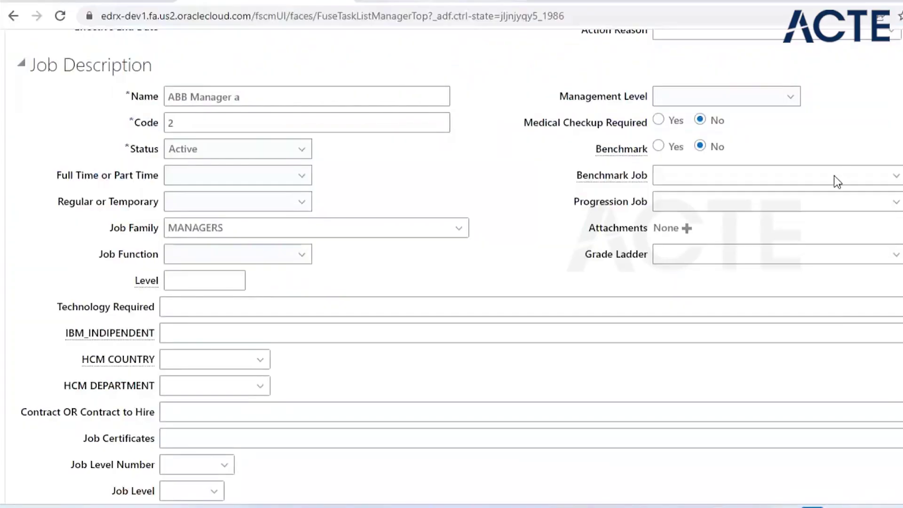
Step: Highlight the 22D (11.13.22.10.0) release number in About This Application
scroll(835, 176, "up", 3)
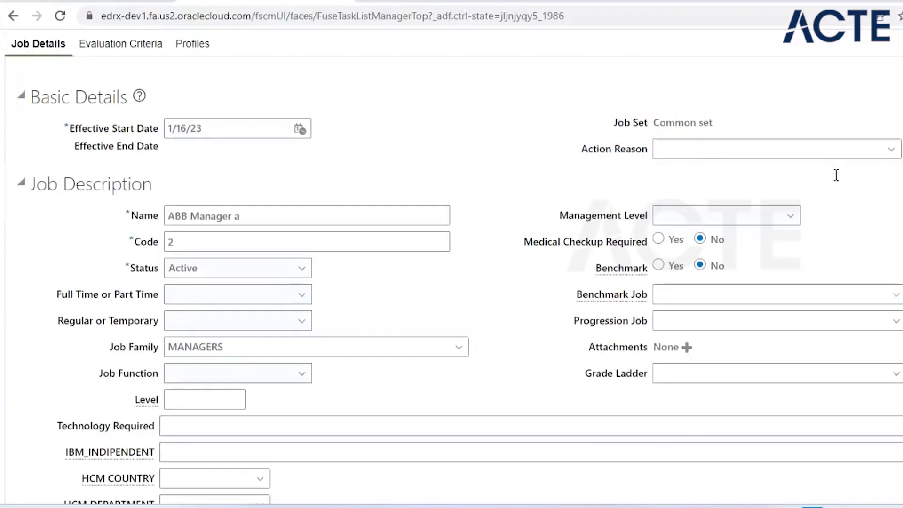
scroll(836, 175, "up", 4)
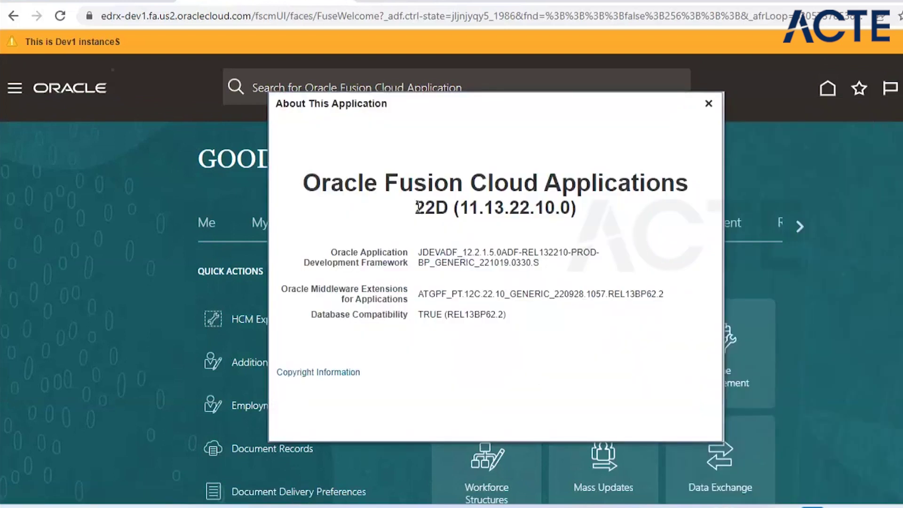
left_click_drag(416, 208, 451, 209)
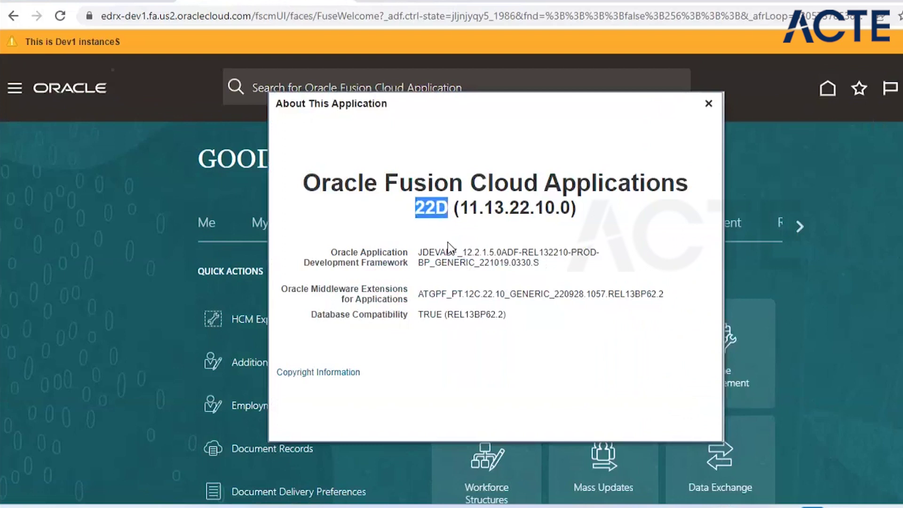
Step: Below the Job Name line, add the lines 'For every Months:' and '4 Times-'
left_click(425, 388)
scroll(414, 367, "down", 3)
left_click(379, 332)
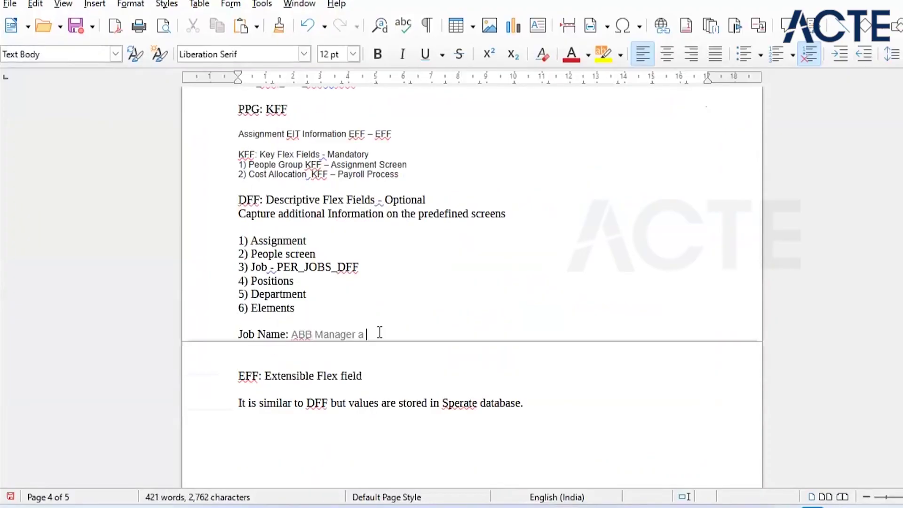
key("Return")
key("Return")
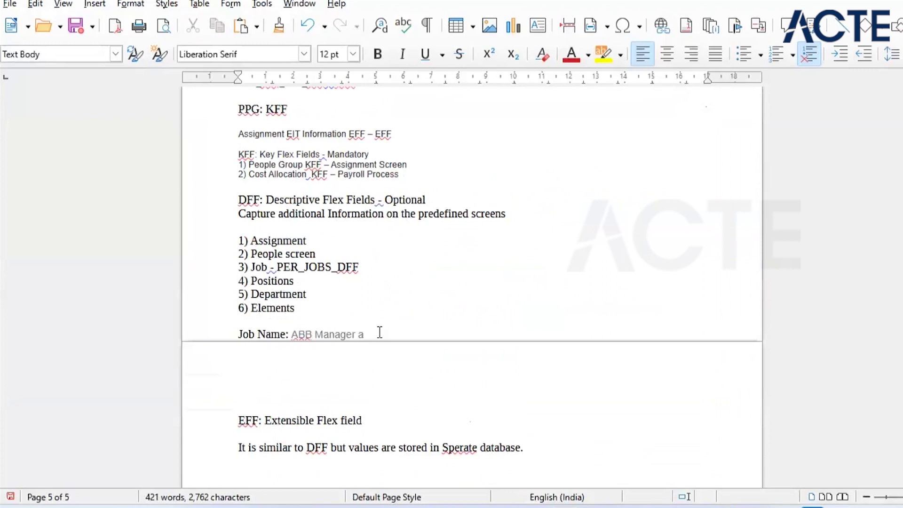
type("For every Months:")
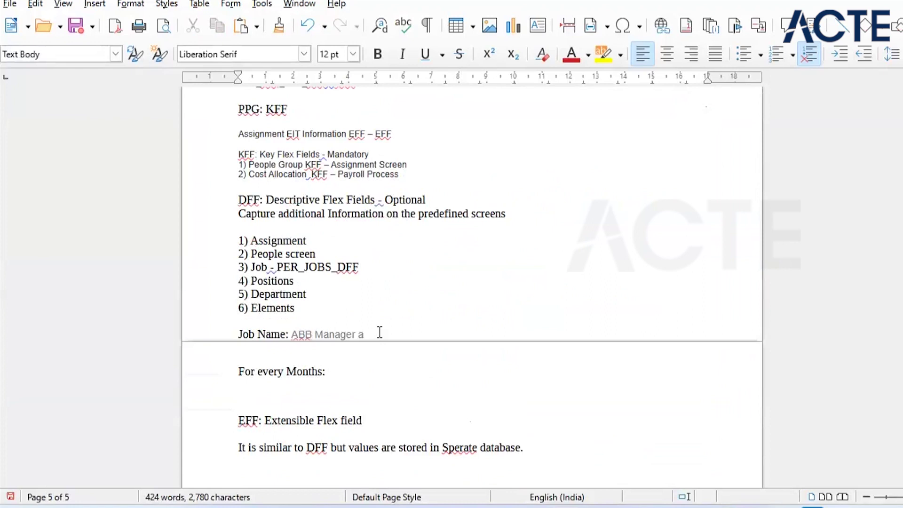
key("Return")
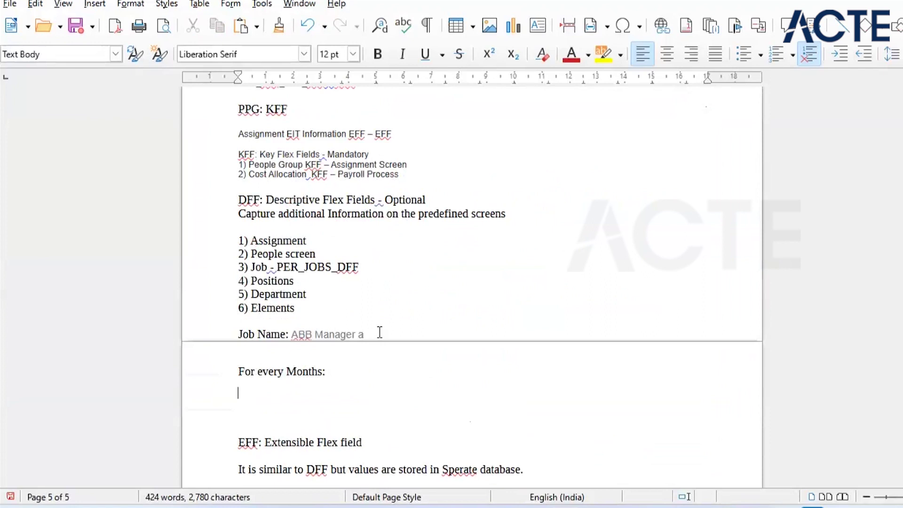
type("4 Times-")
Step: Add the month line 'Jan, Apr, Aug,Dec-- A,' after correcting the typos
key("Return")
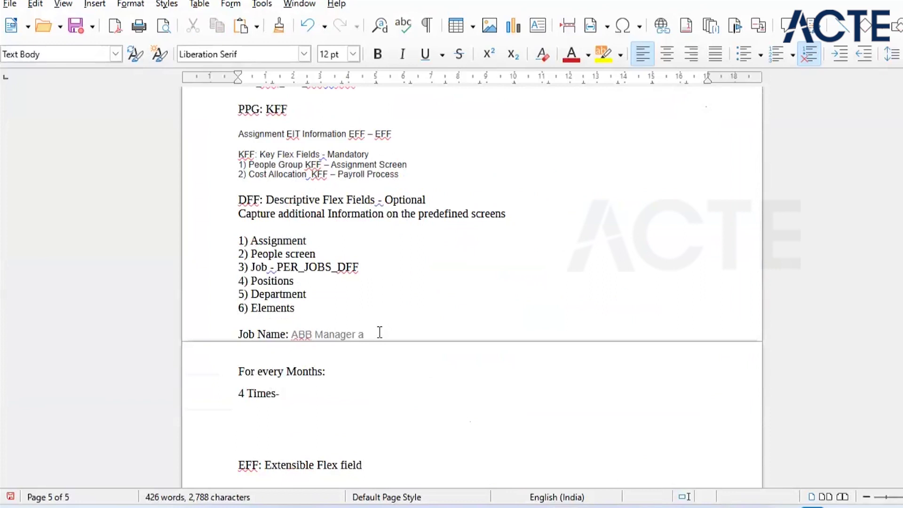
type("4")
key("BackSpace")
type("Jan, Apr, Jul")
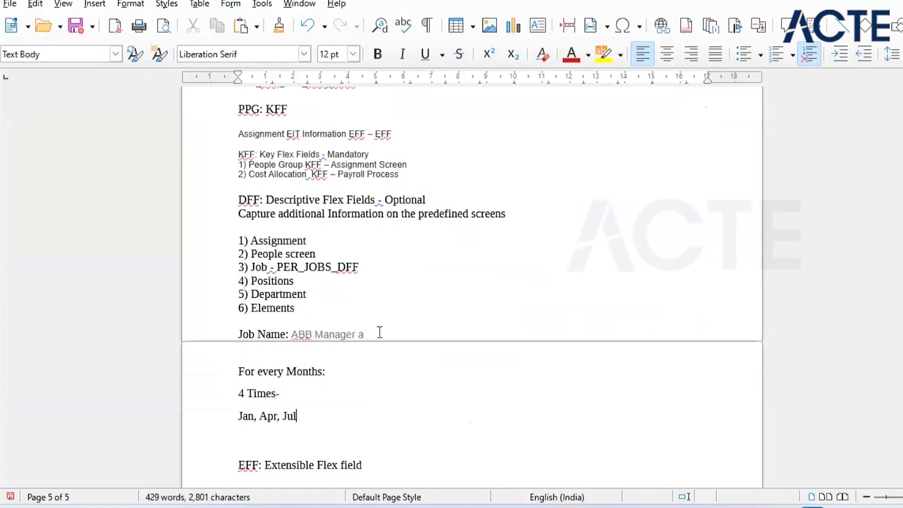
type("Oct")
key("BackSpace")
key("BackSpace")
key("BackSpace")
key("BackSpace")
key("BackSpace")
key("BackSpace")
type("Aug,Dec")
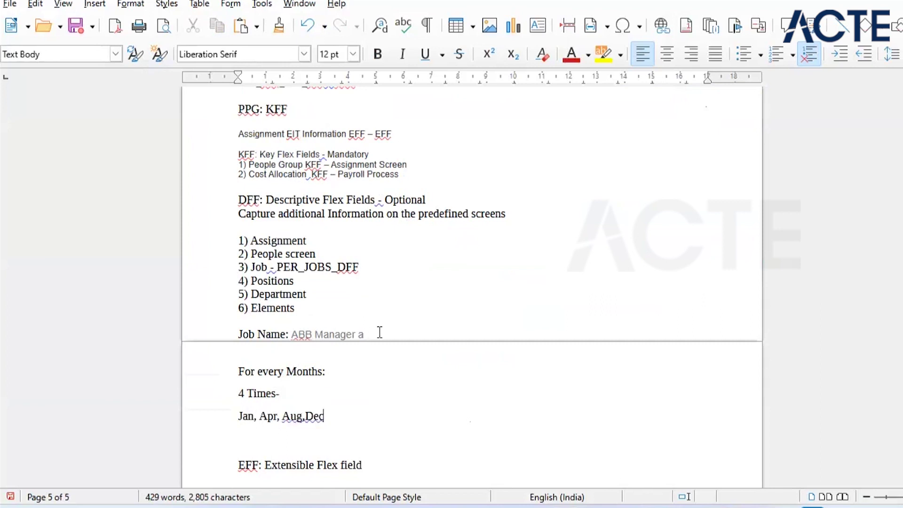
type("-- A, B, C, D")
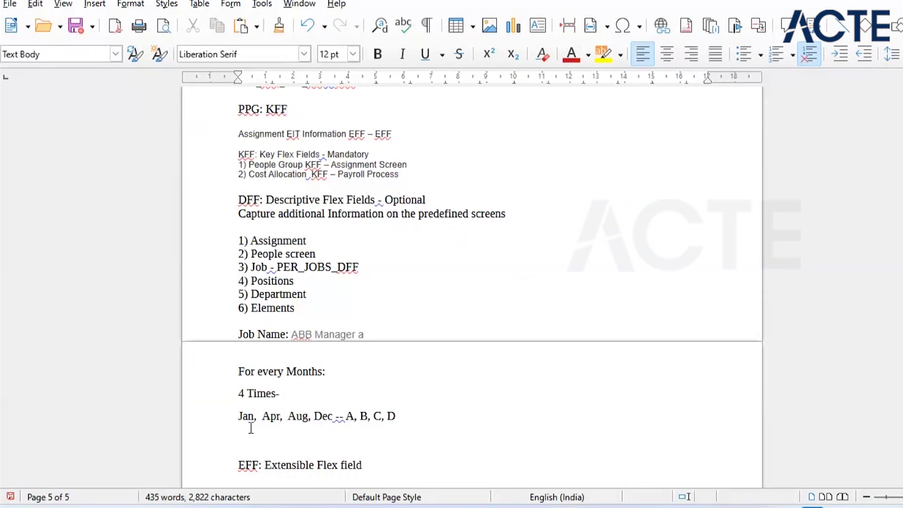
left_click(238, 418)
left_click_drag(238, 416, 411, 416)
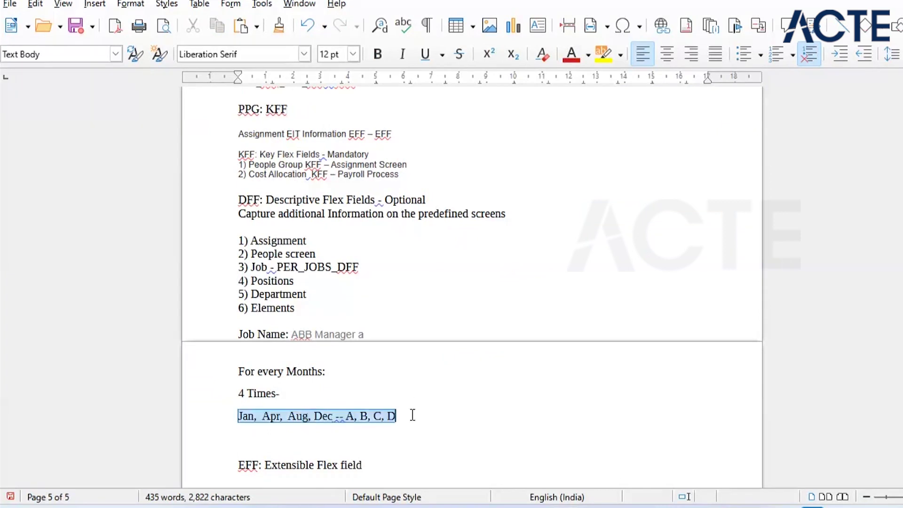
left_click(411, 415)
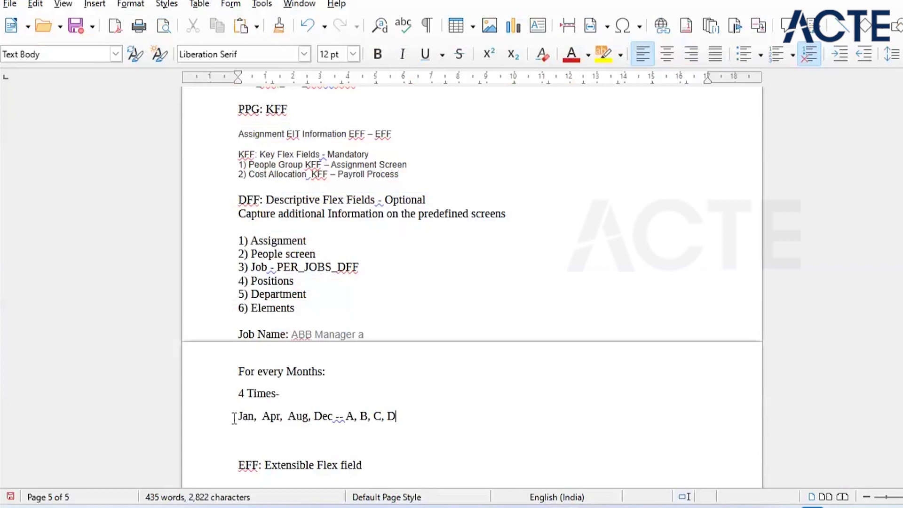
left_click_drag(237, 416, 414, 421)
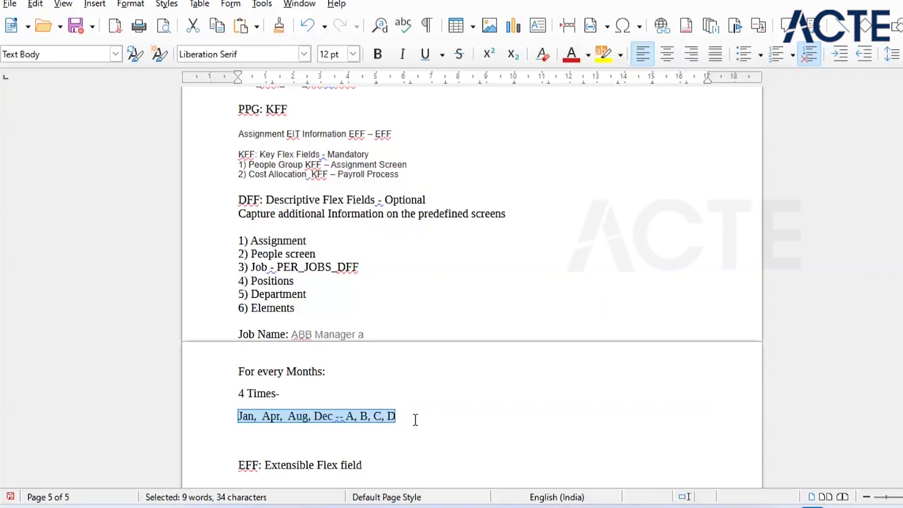
left_click_drag(412, 419, 237, 415)
Step: Switch from the notes document to the Oracle Fusion home page in the browser
key("alt+Tab")
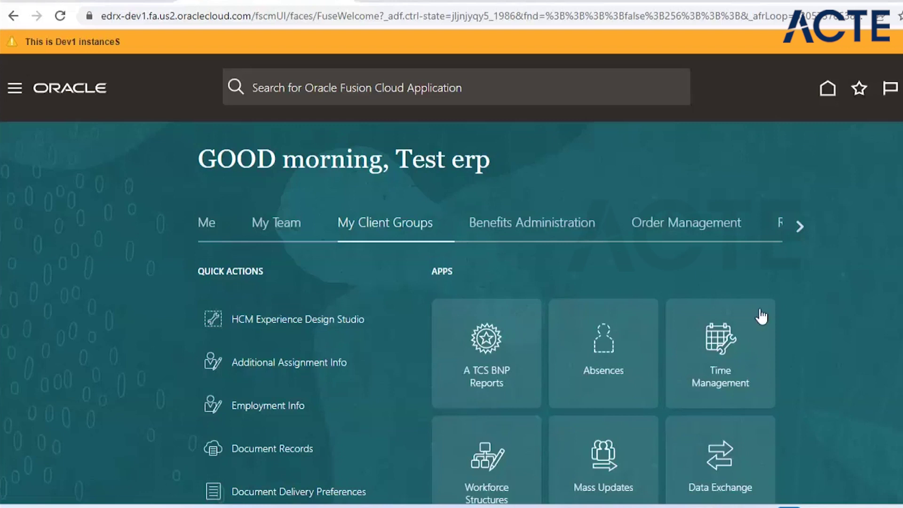
key("alt+Tab")
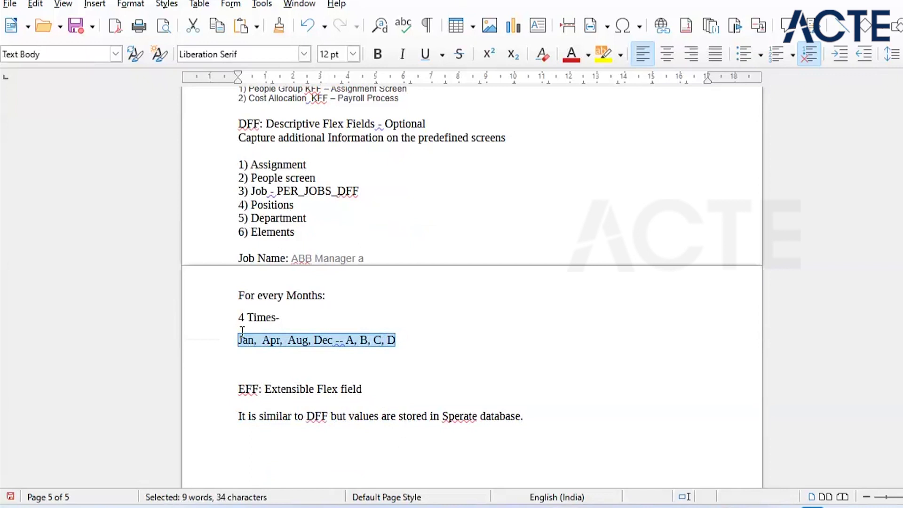
key("alt+Tab")
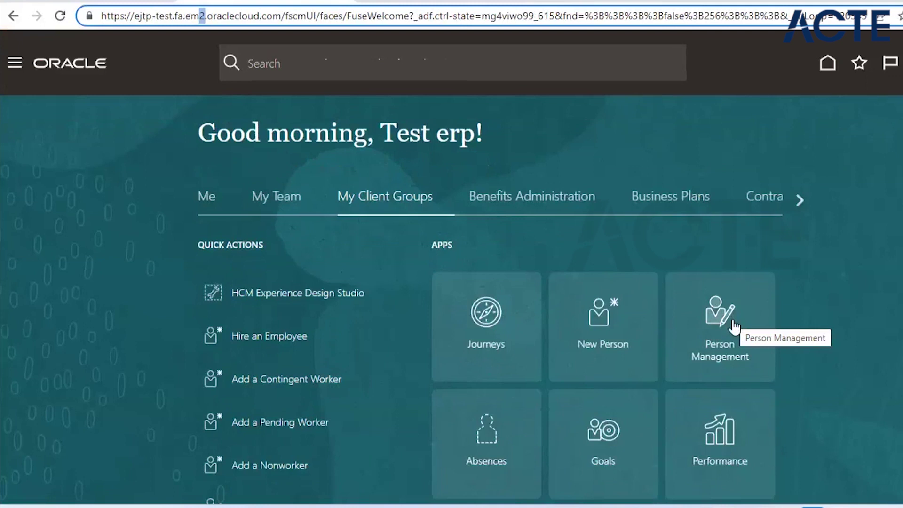
Step: Search Person Management for the previously used employee name
left_click(734, 326)
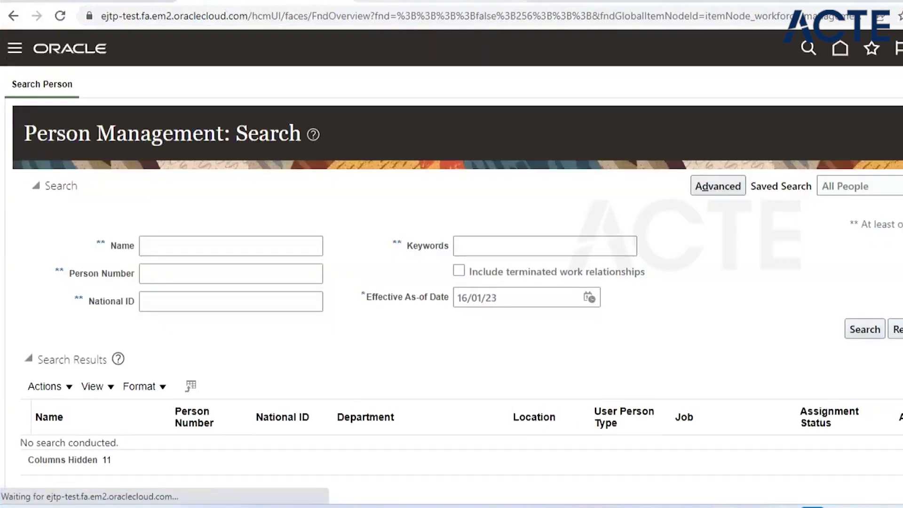
left_click(216, 266)
left_click(216, 247)
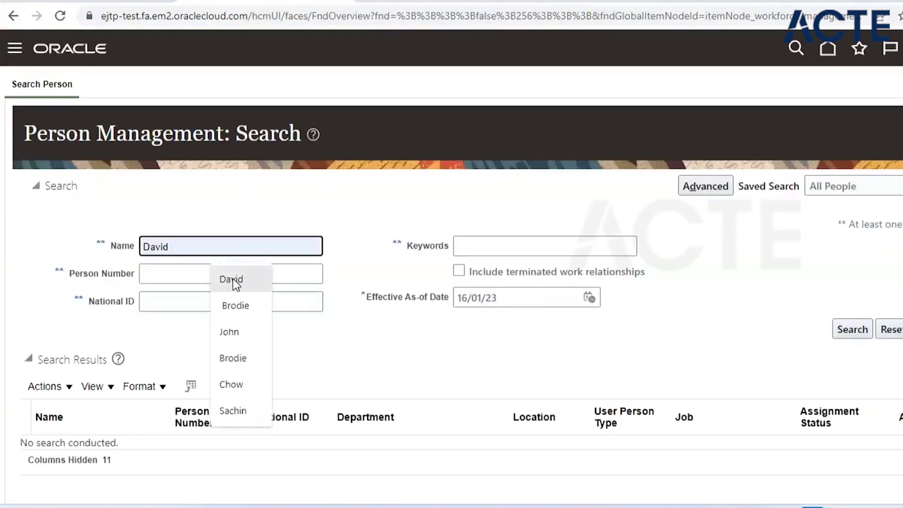
left_click(236, 281)
left_click(853, 331)
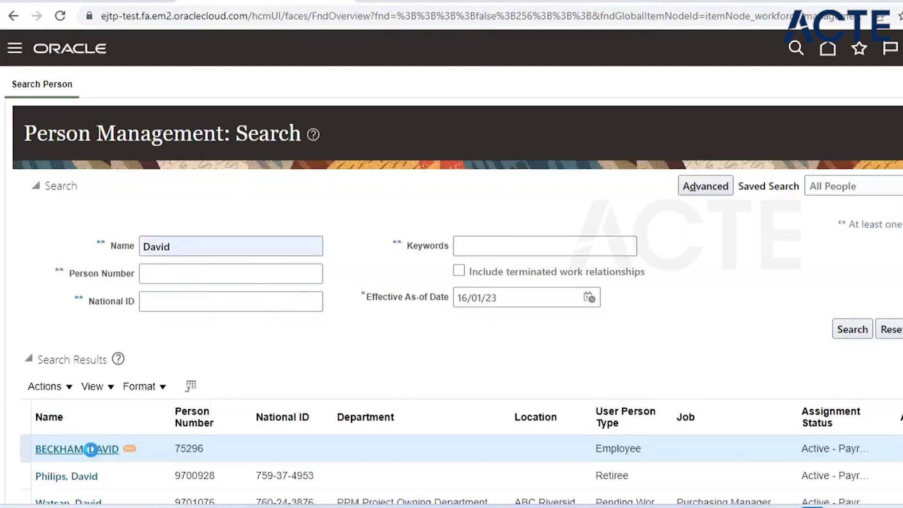
Step: Open the first matching employee and scroll to the Job Details flexfield segments
left_click(97, 448)
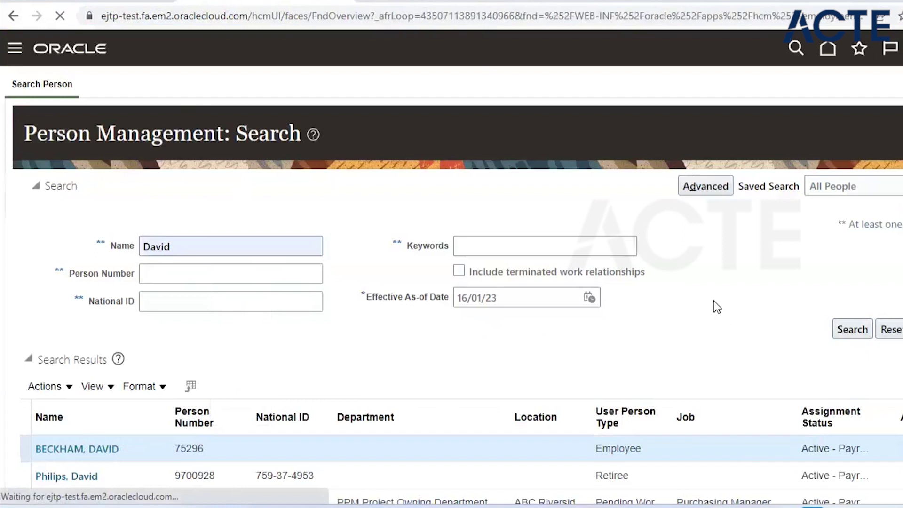
scroll(714, 302, "down", 8)
scroll(714, 301, "down", 2)
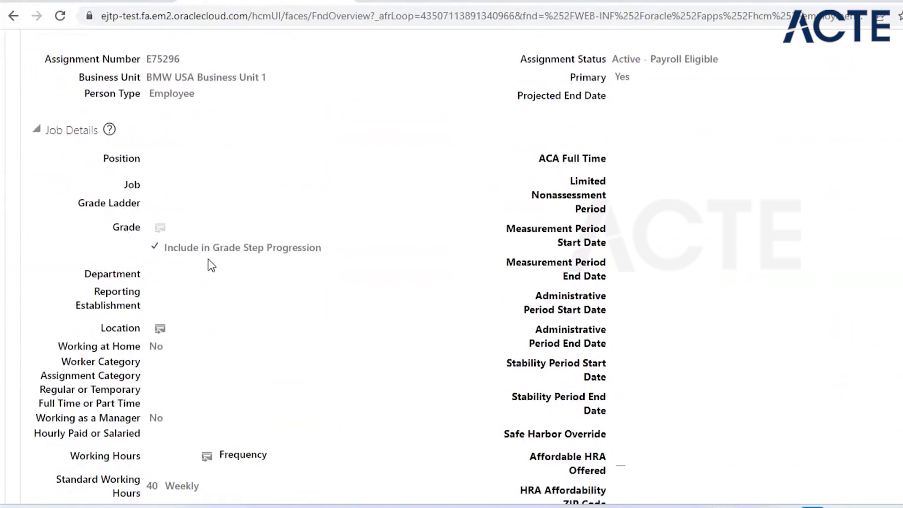
scroll(643, 255, "down", 4)
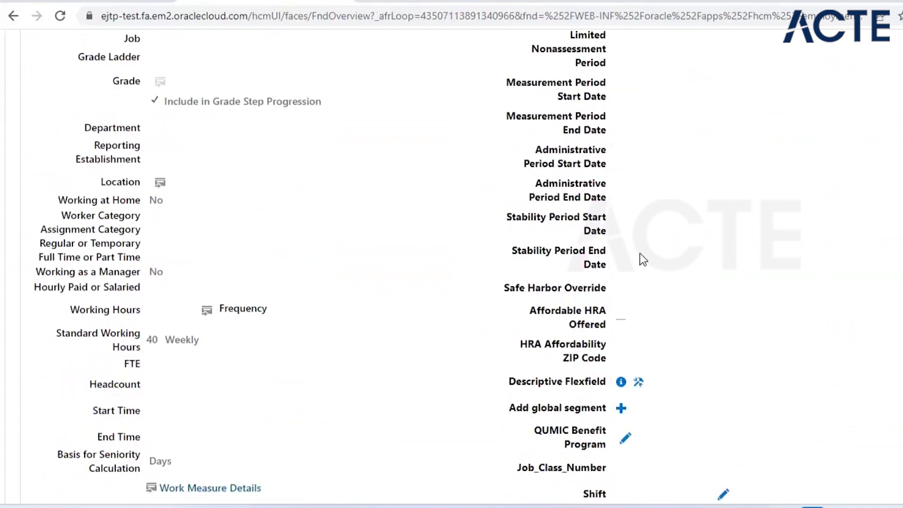
scroll(643, 258, "down", 3)
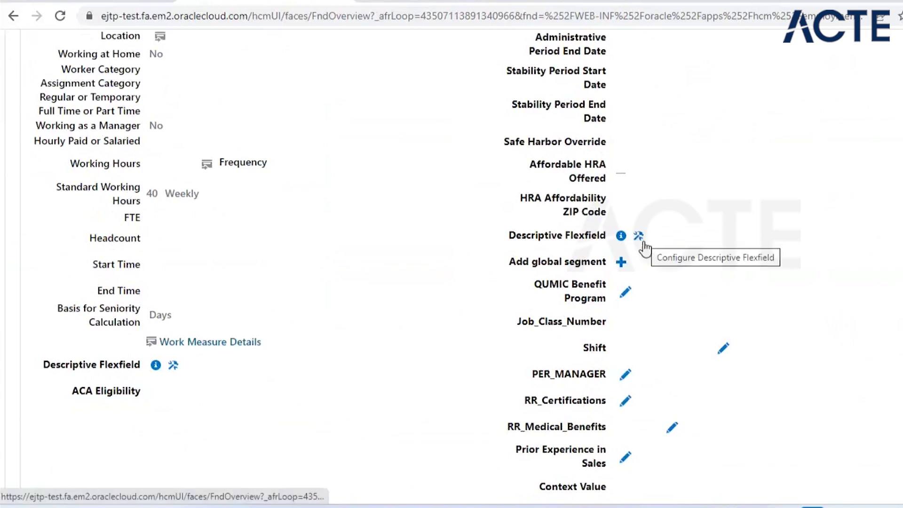
Step: In a new tab, search 'release' to load the 23A What's New page
left_click(639, 237)
key("ctrl+t")
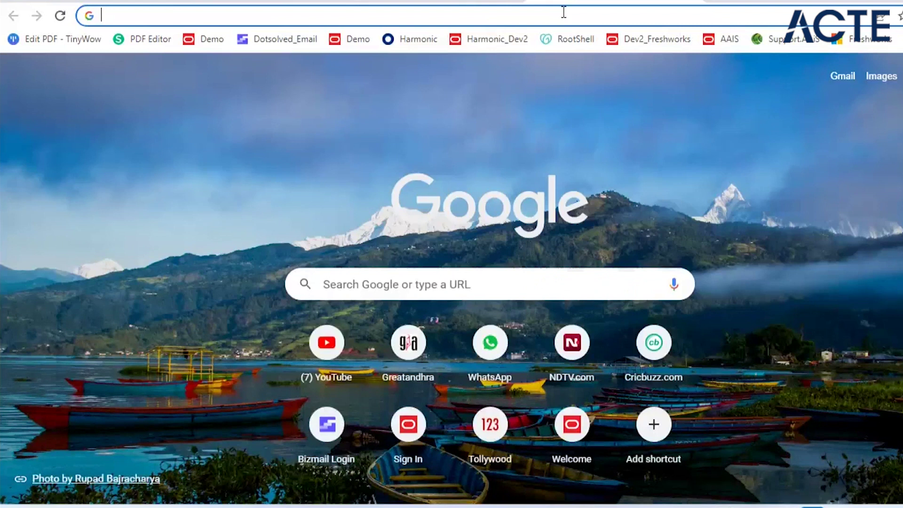
type("rela")
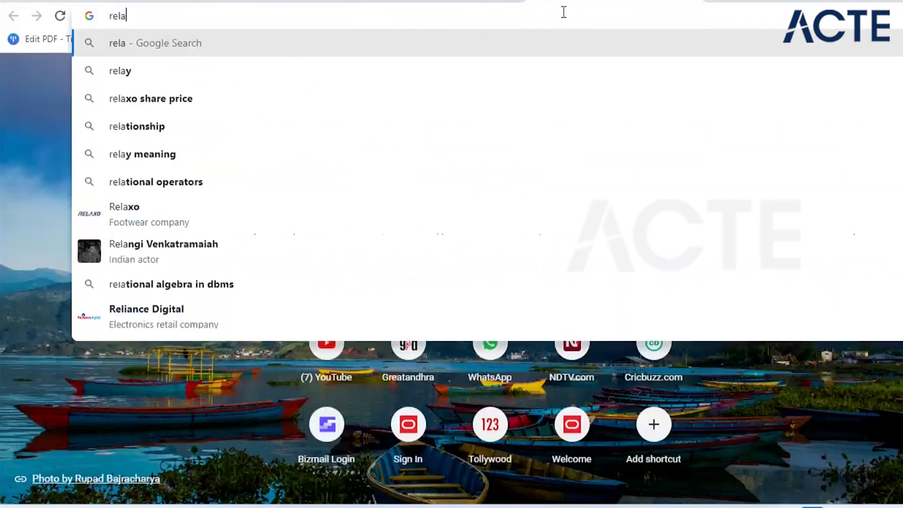
key("BackSpace")
key("BackSpace")
type("lease")
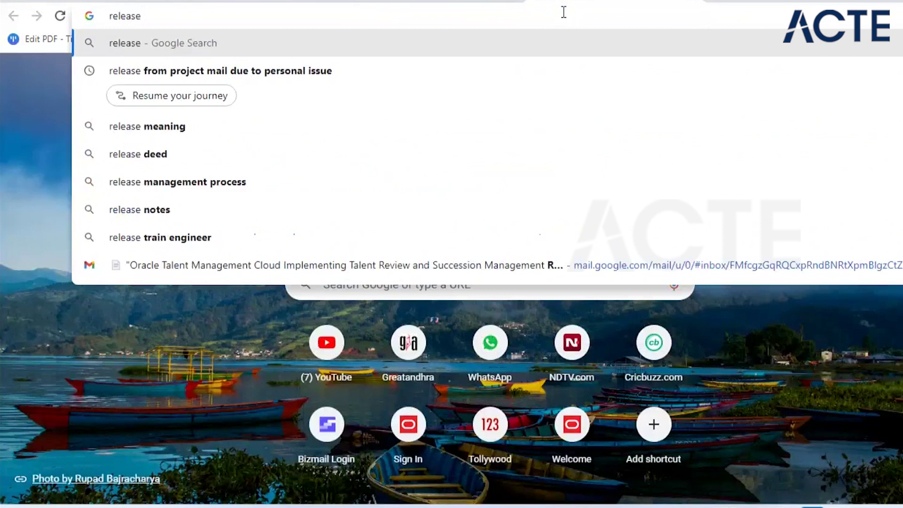
key("ctrl+w")
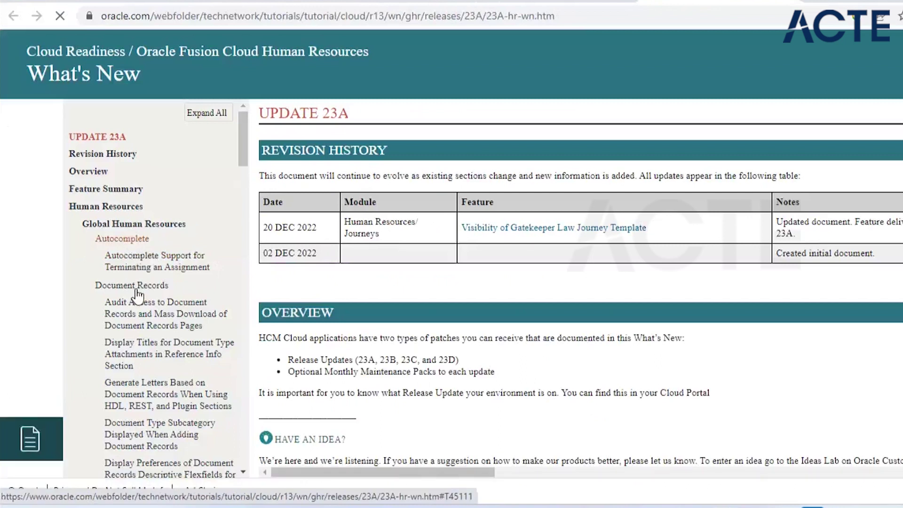
Step: Jump to Global Human Resources and highlight the Last Day Worked autocomplete attribute
scroll(205, 347, "down", 3)
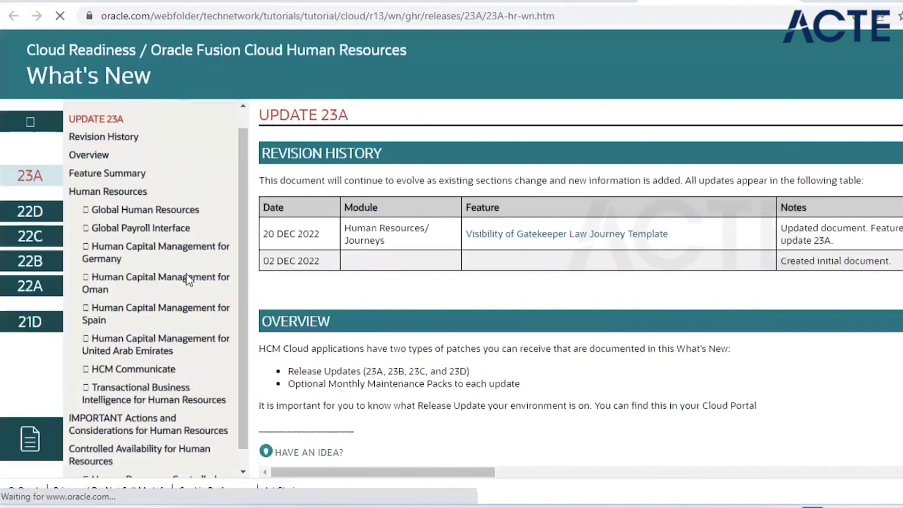
left_click(177, 211)
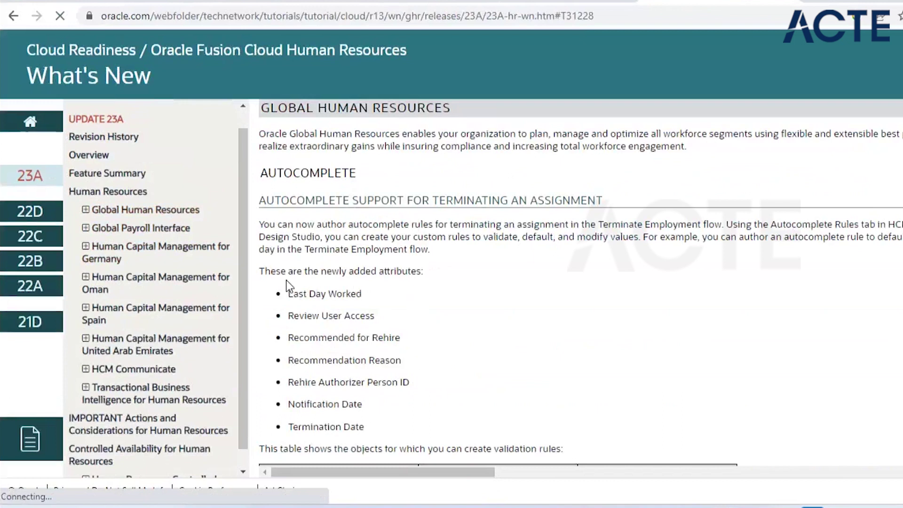
left_click_drag(411, 272, 284, 294)
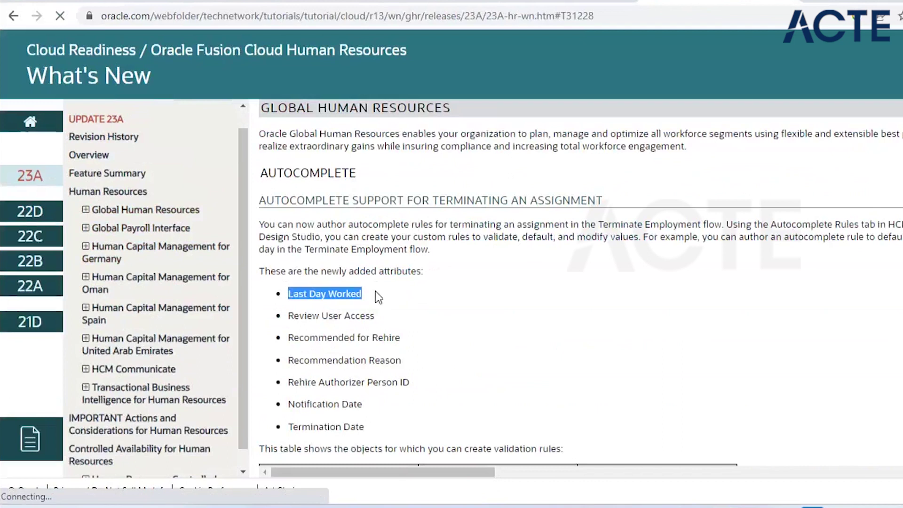
left_click_drag(319, 338, 401, 338)
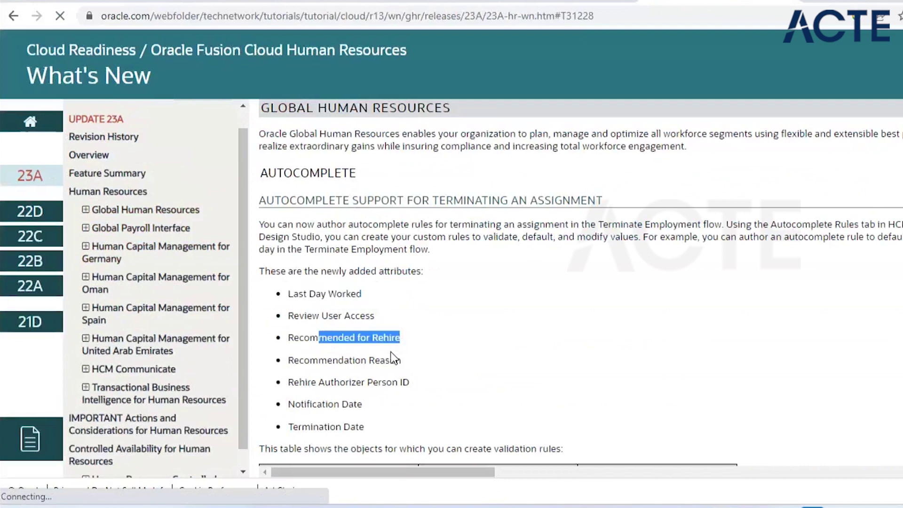
Step: Scroll through the autocomplete rule tables and Document Records enhancements
scroll(648, 313, "down", 3)
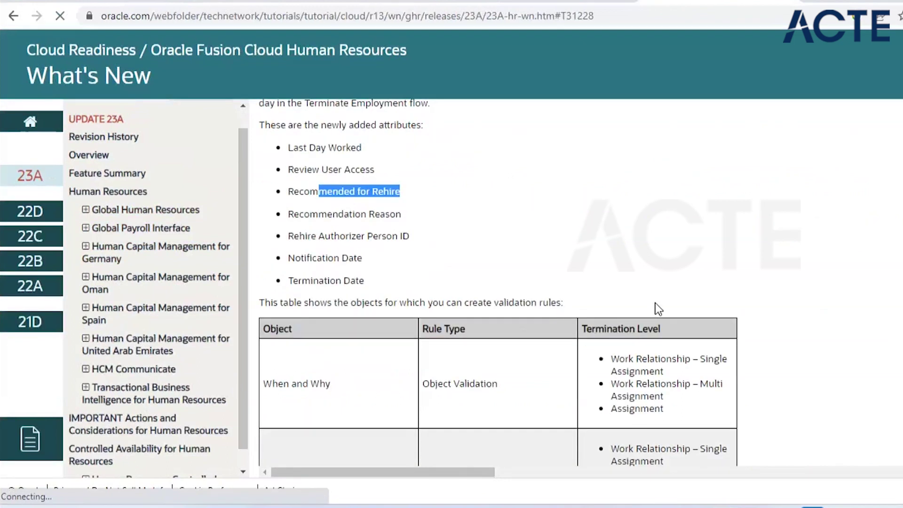
scroll(659, 308, "down", 3)
scroll(658, 308, "down", 3)
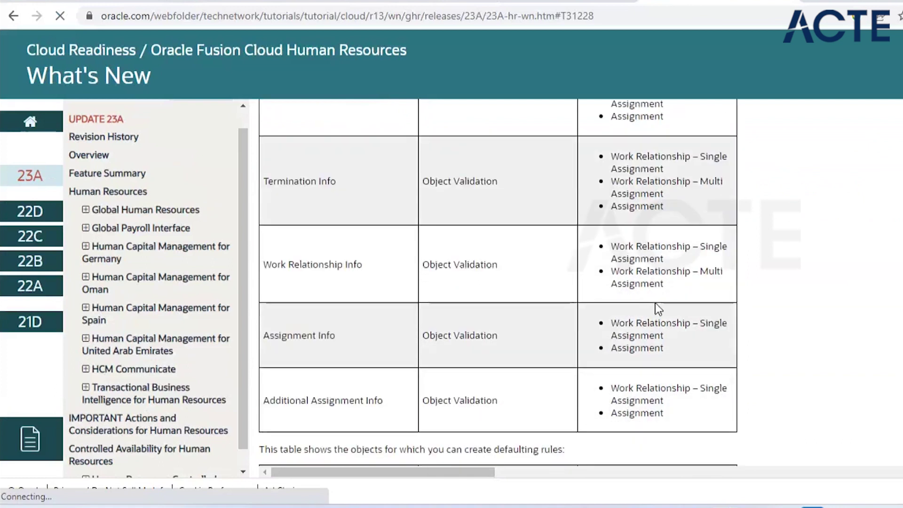
scroll(659, 308, "down", 12)
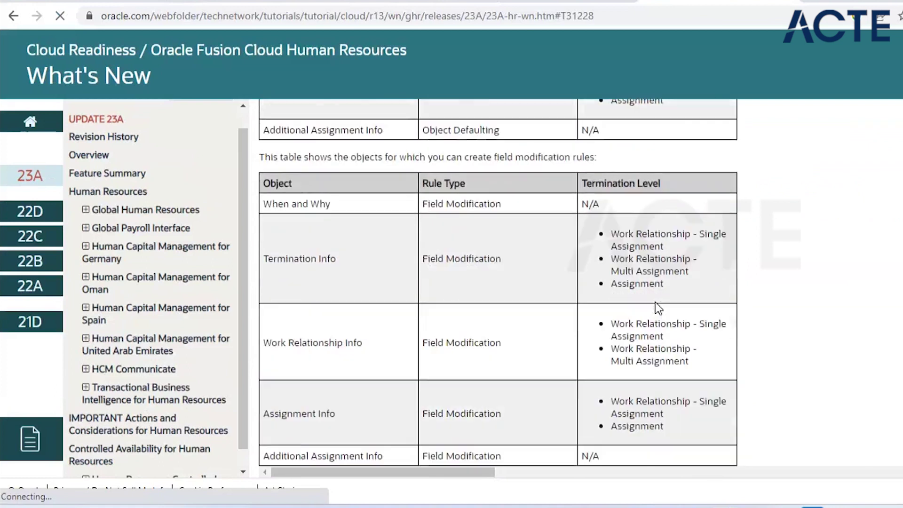
scroll(659, 308, "down", 5)
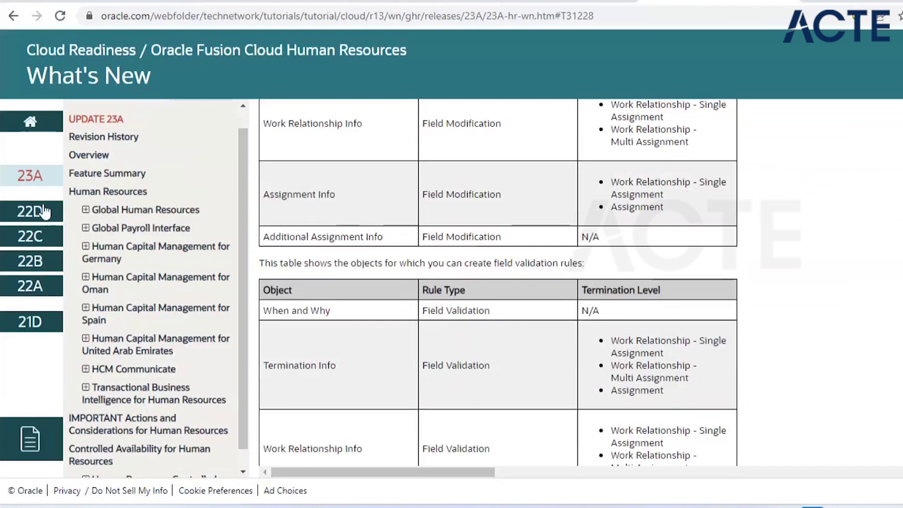
scroll(834, 323, "up", 3)
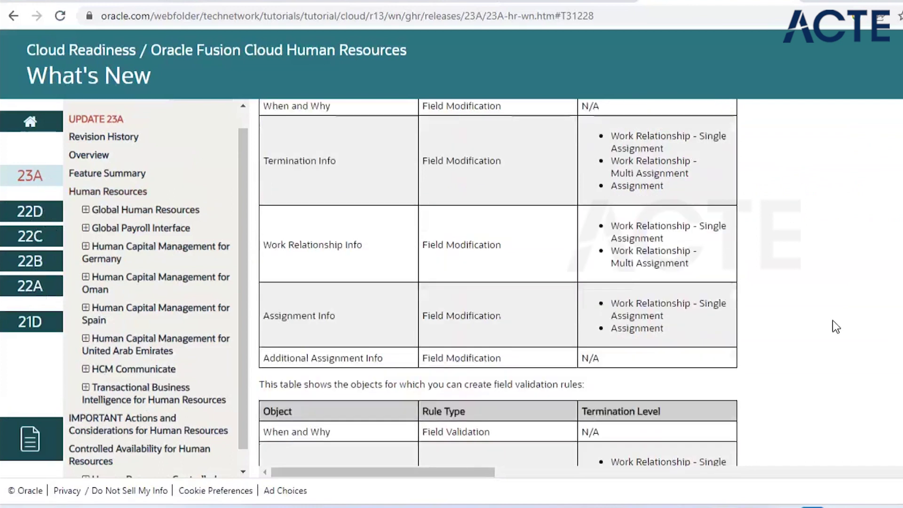
scroll(833, 324, "up", 10)
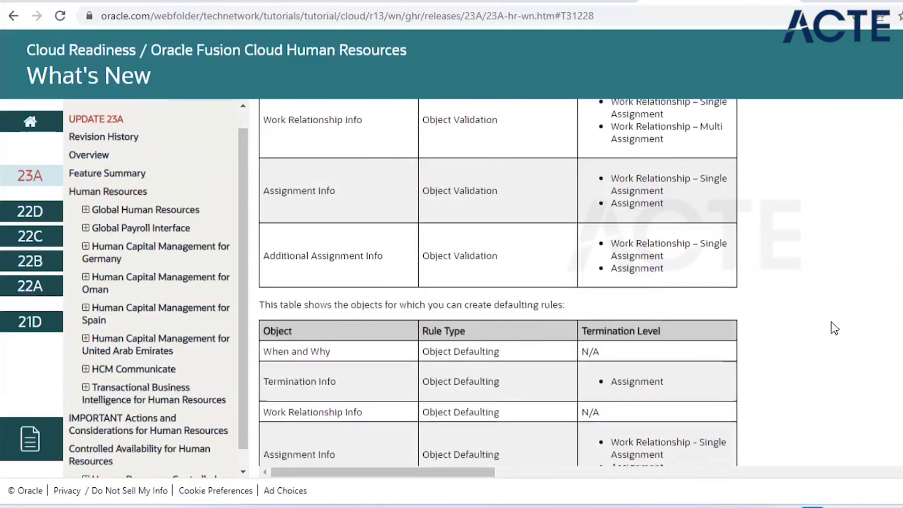
scroll(831, 321, "up", 8)
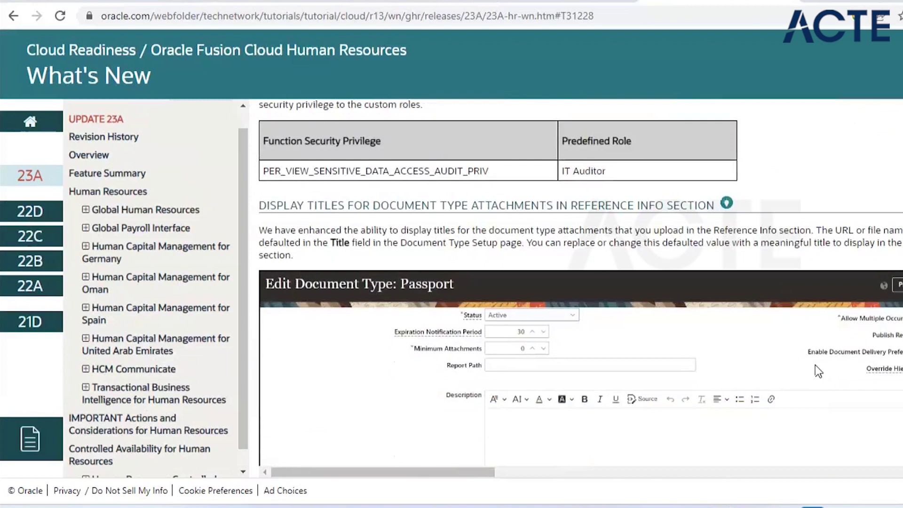
scroll(814, 365, "down", 9)
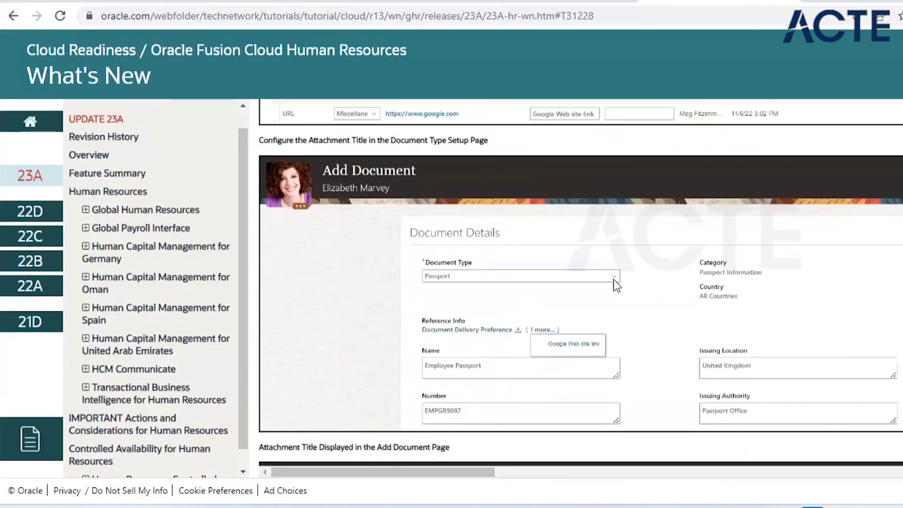
scroll(614, 279, "down", 10)
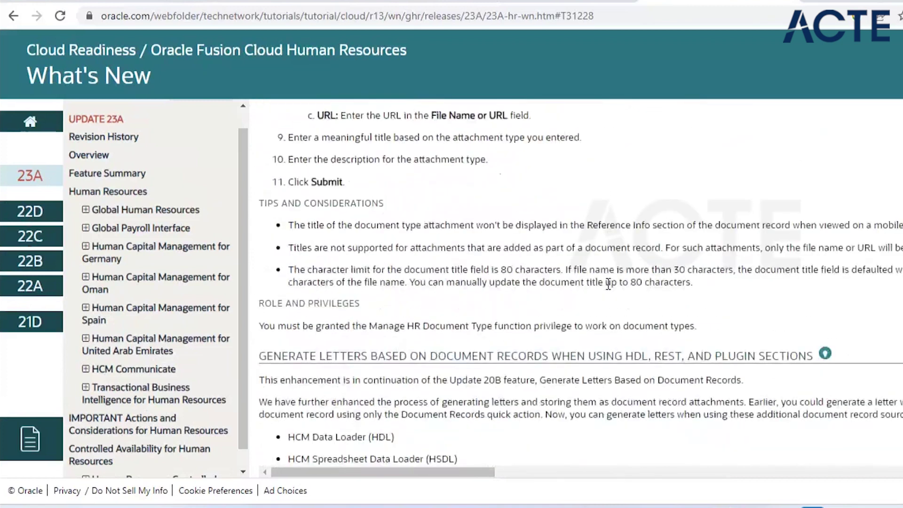
scroll(609, 283, "down", 3)
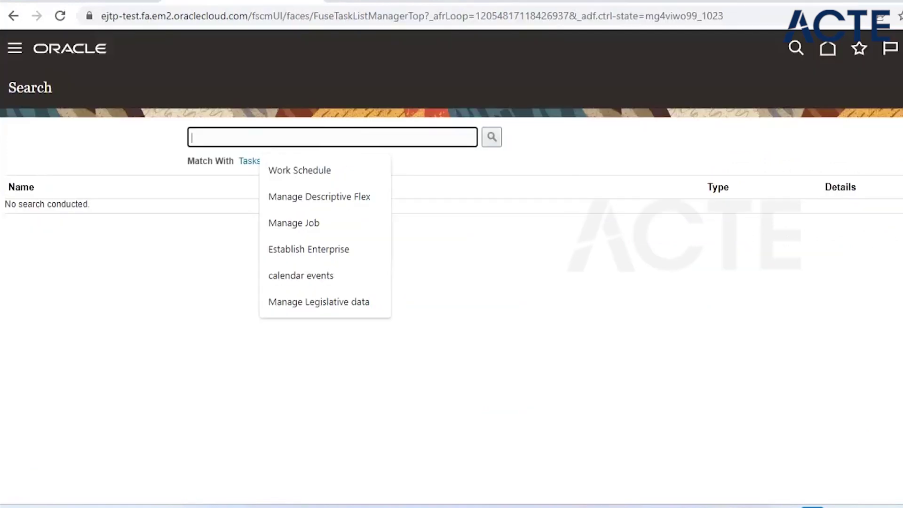